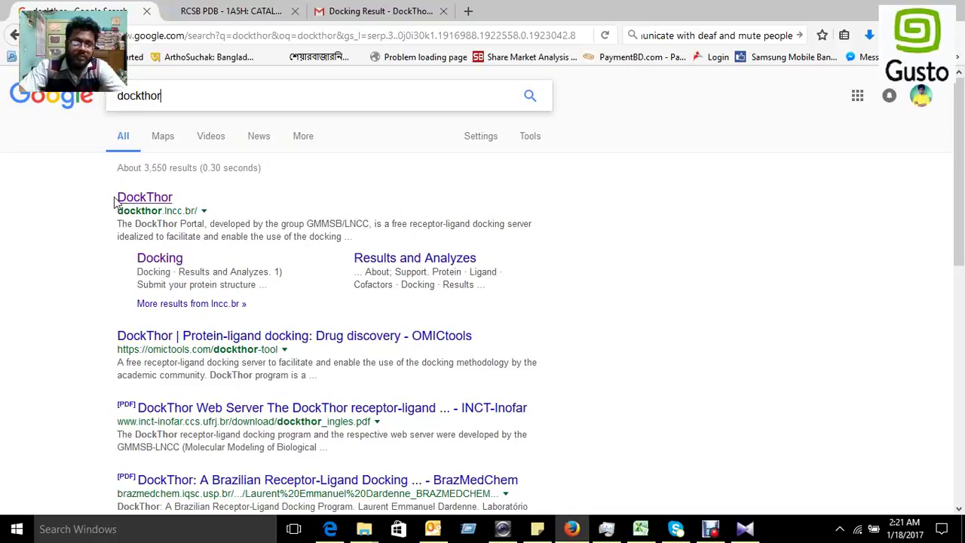
# Step: Open the DockThor portal (dockthor.lncc.br) from the Google results for 'dockthor'
pyautogui.click(156, 205)
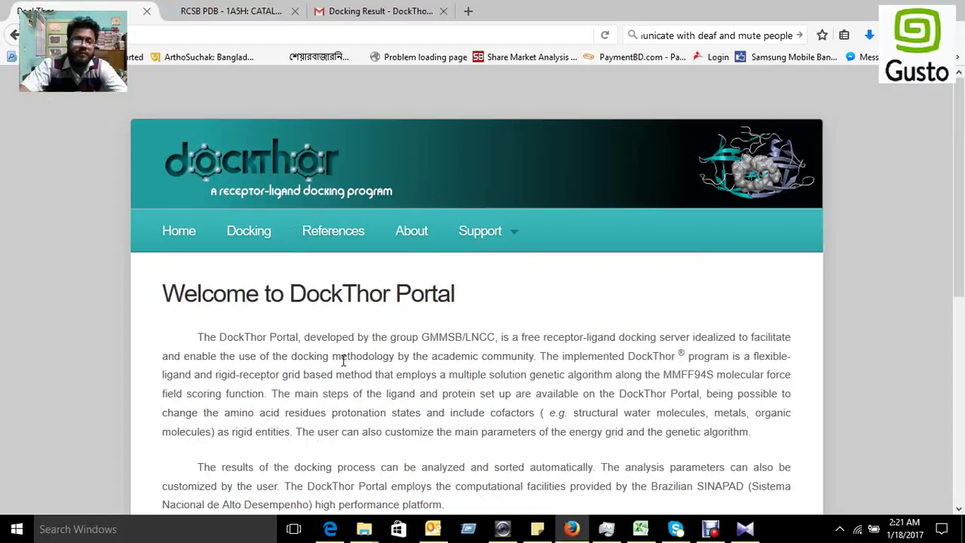
# Step: Go to the Docking page, which asks for a .pdb or .in protein structure file
pyautogui.scroll(-1, 343, 360)
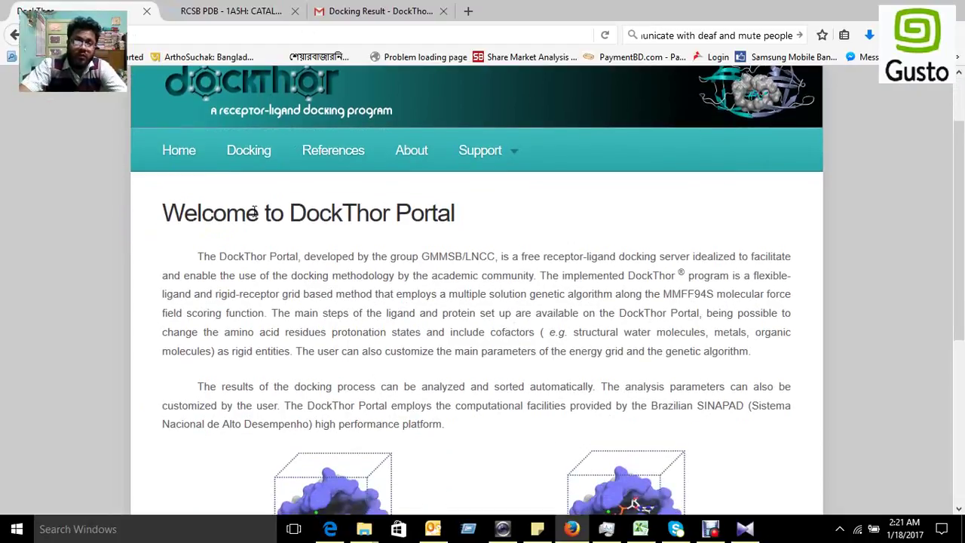
pyautogui.click(255, 157)
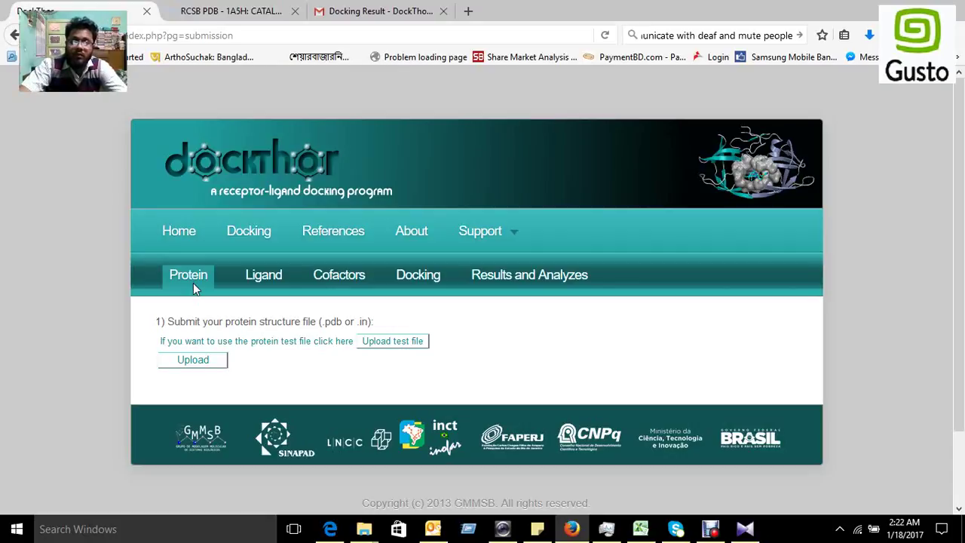
# Step: In a new tab, search Google for 'tissue type plasminogen activator pdb'
pyautogui.click(469, 11)
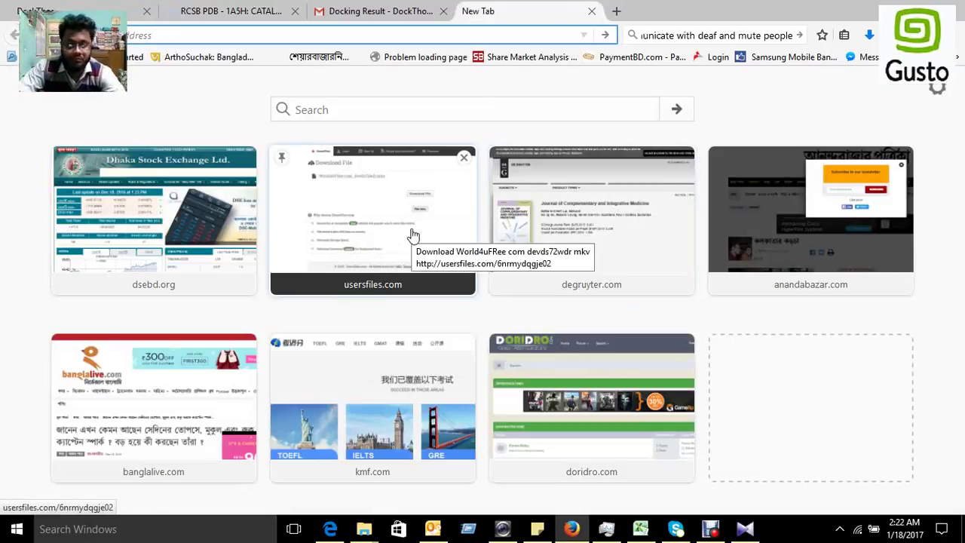
pyautogui.write('w')
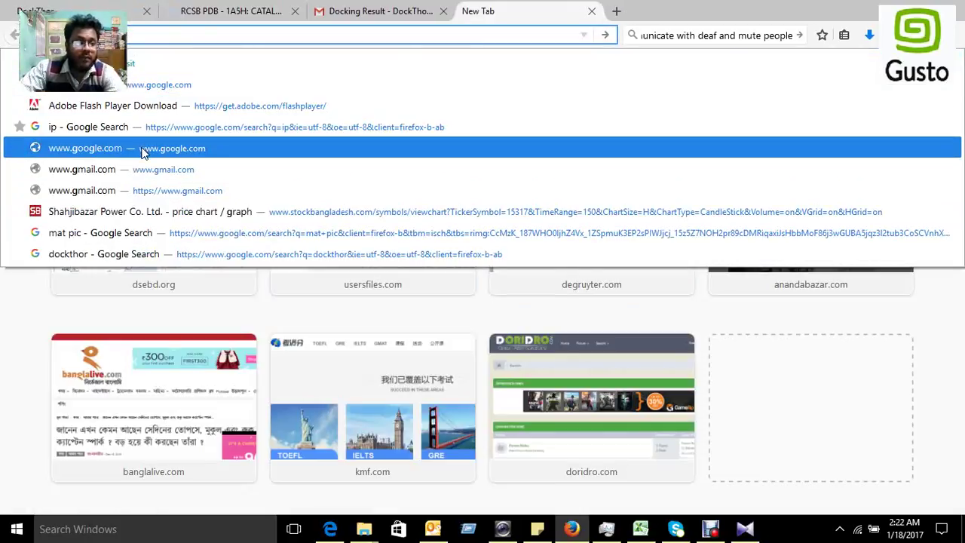
pyautogui.click(144, 153)
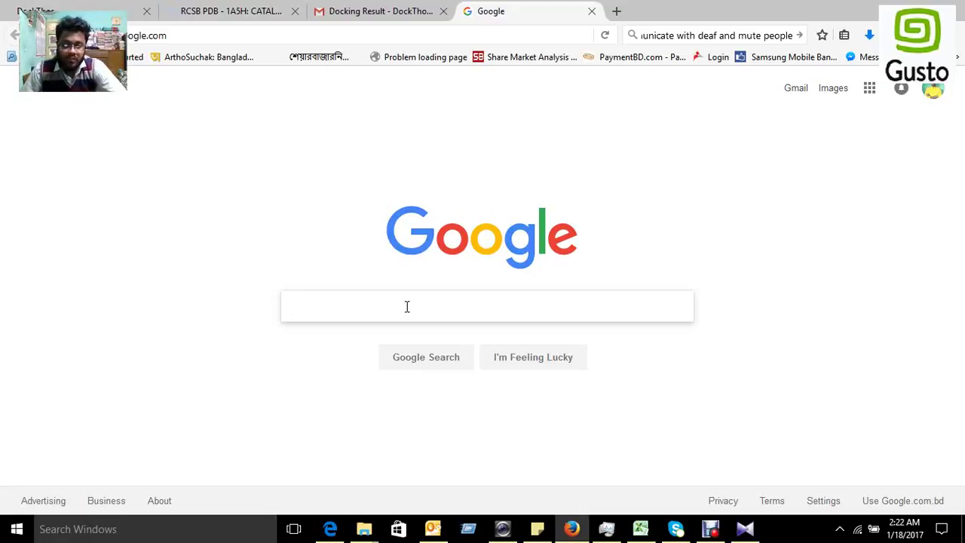
pyautogui.click(406, 306)
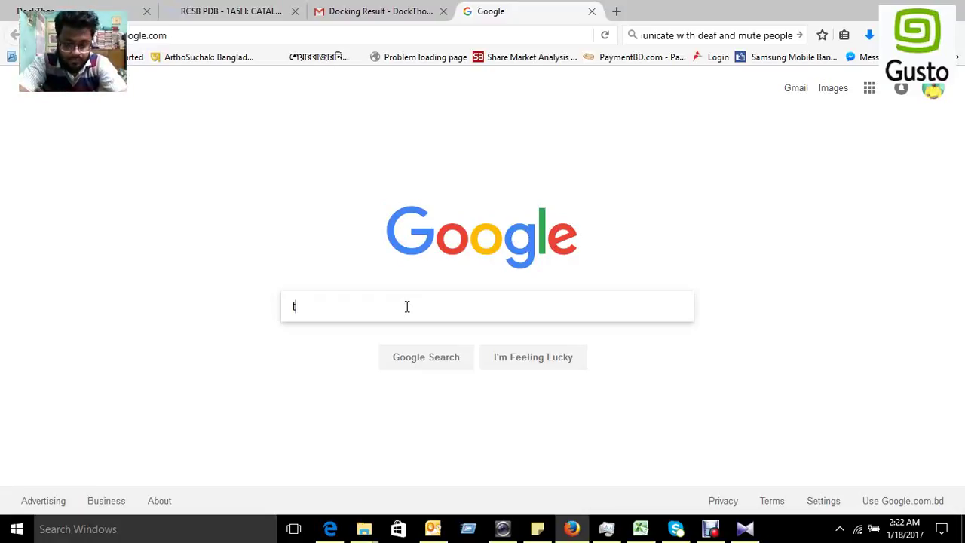
pyautogui.write('t')
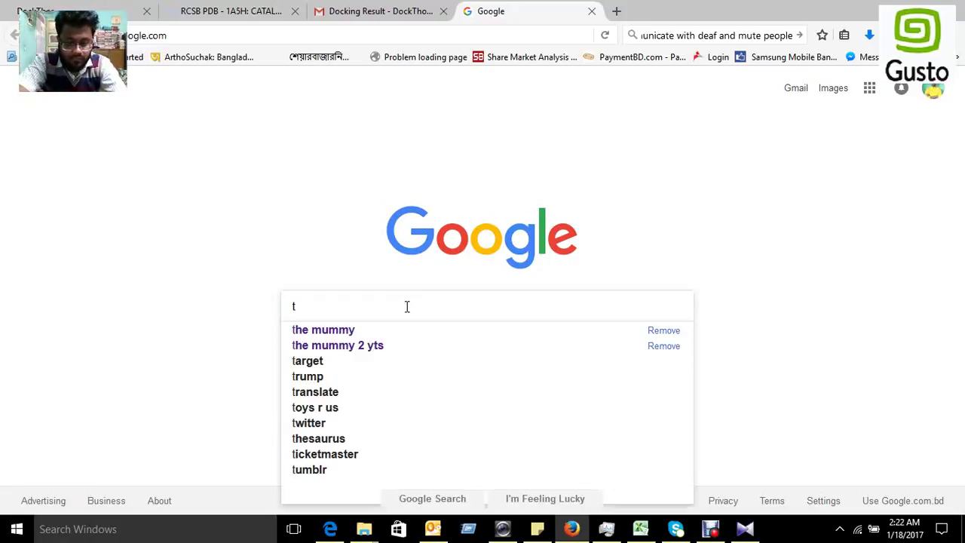
pyautogui.write('issue')
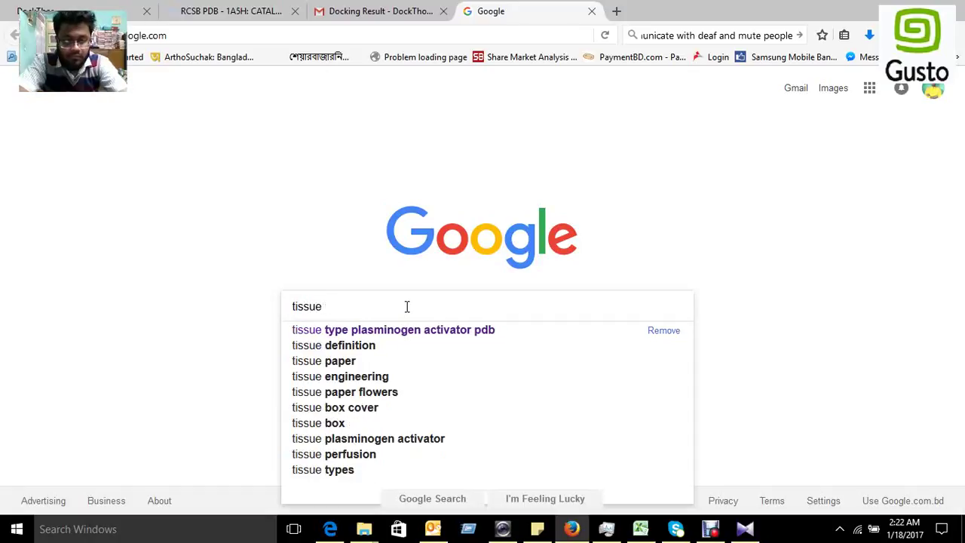
pyautogui.write(' t')
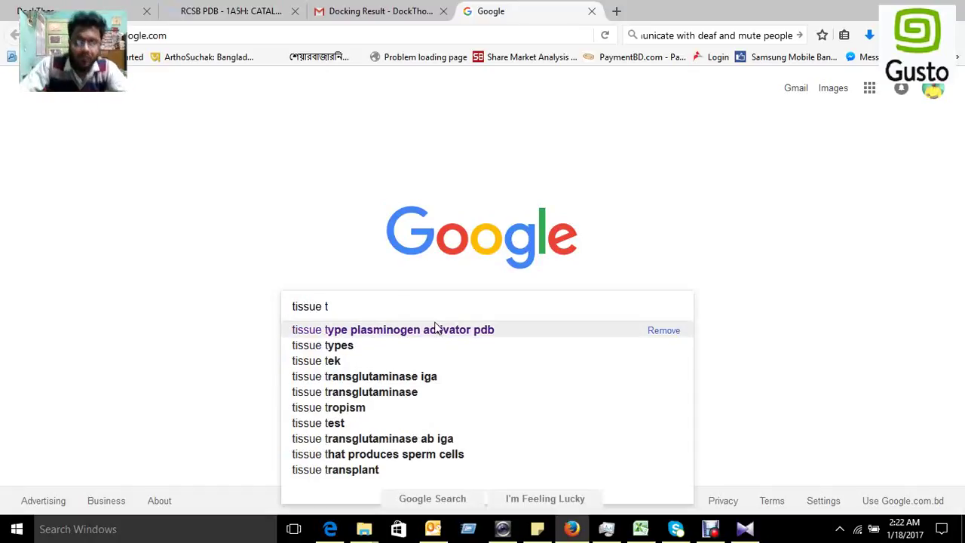
pyautogui.click(437, 330)
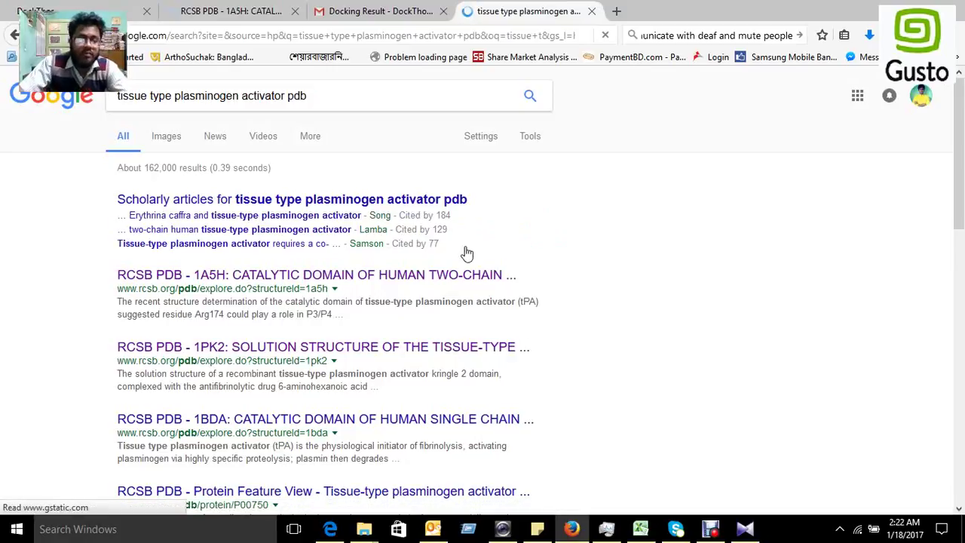
# Step: Open the RCSB PDB entry for structure 1A5H
pyautogui.click(391, 282)
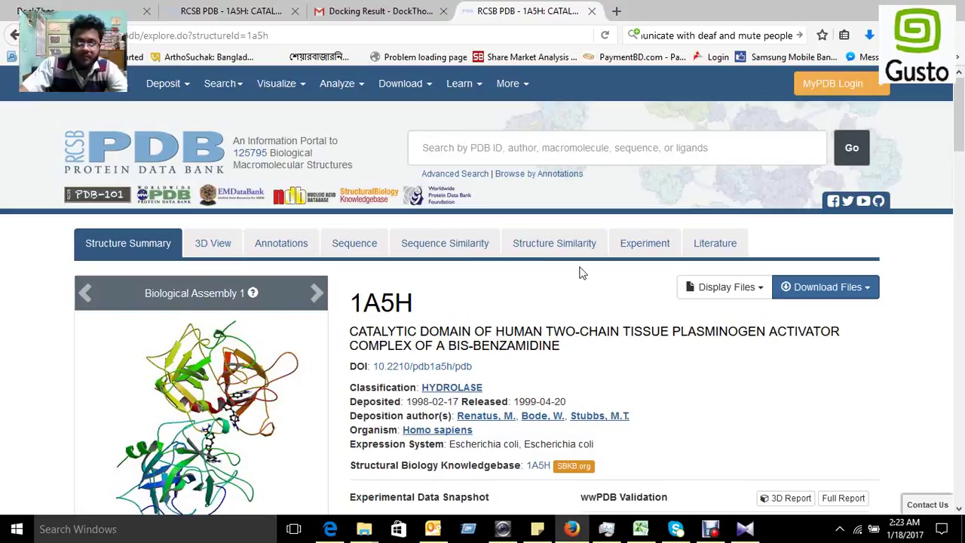
pyautogui.scroll(-1, 584, 273)
pyautogui.scroll(-3, 620, 262)
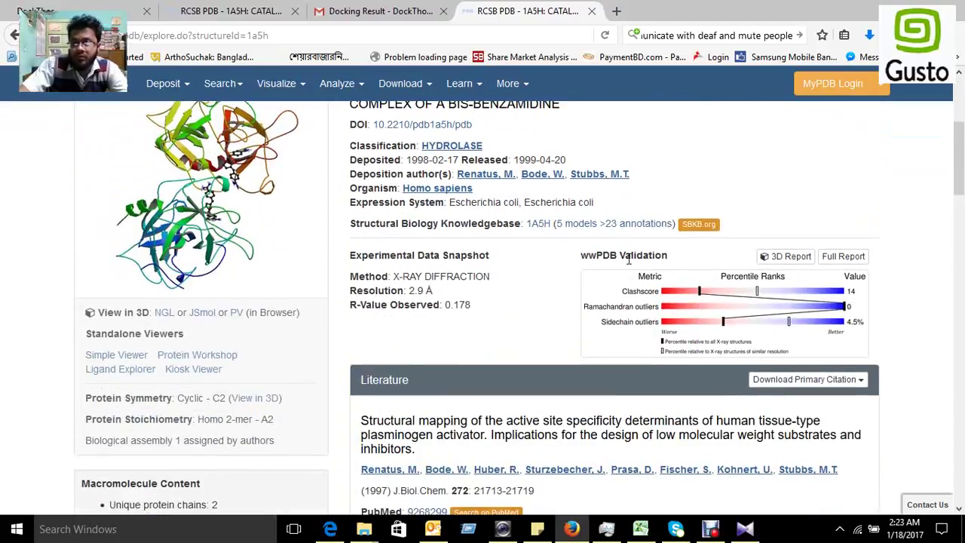
pyautogui.scroll(3, 631, 259)
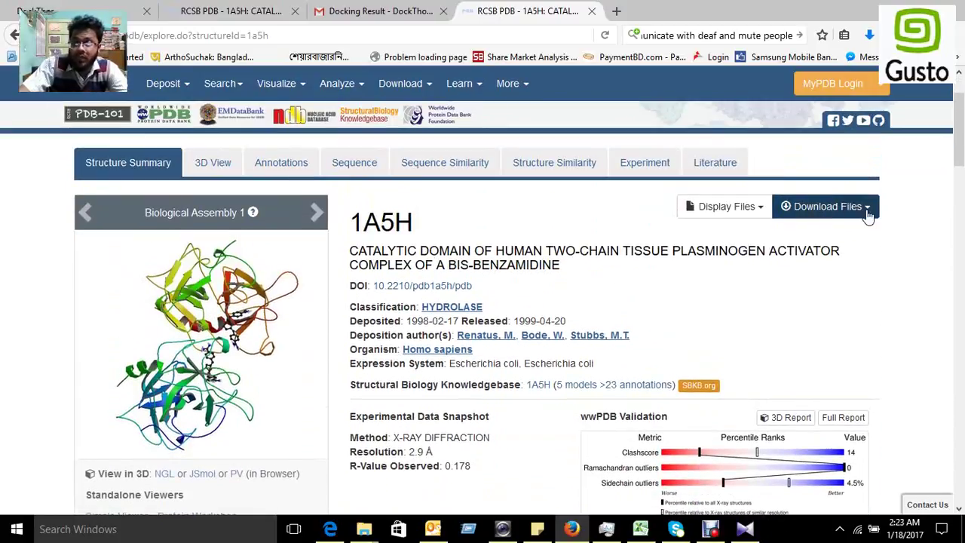
# Step: Download the 1A5H structure in PDB format as 1a5h.pdb and check recent downloads
pyautogui.click(868, 215)
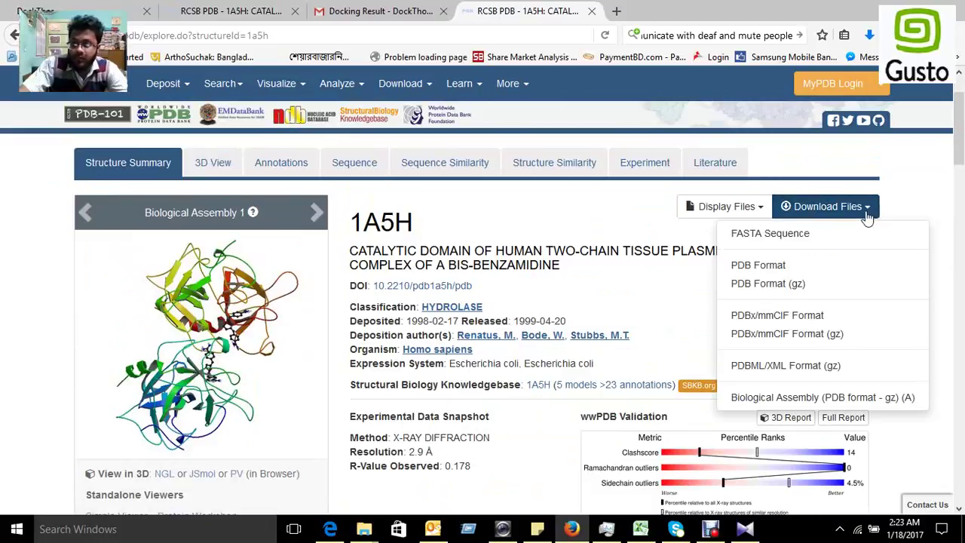
pyautogui.click(772, 265)
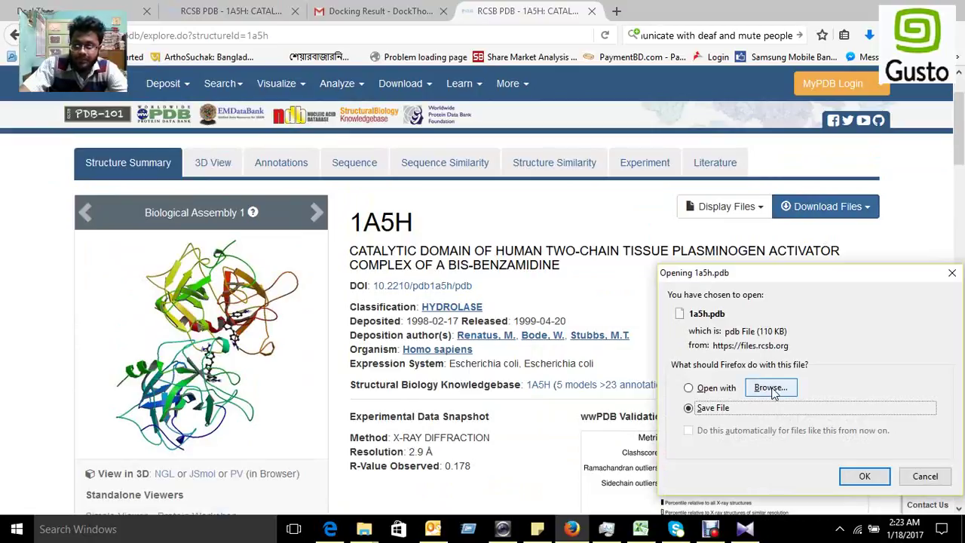
pyautogui.click(715, 387)
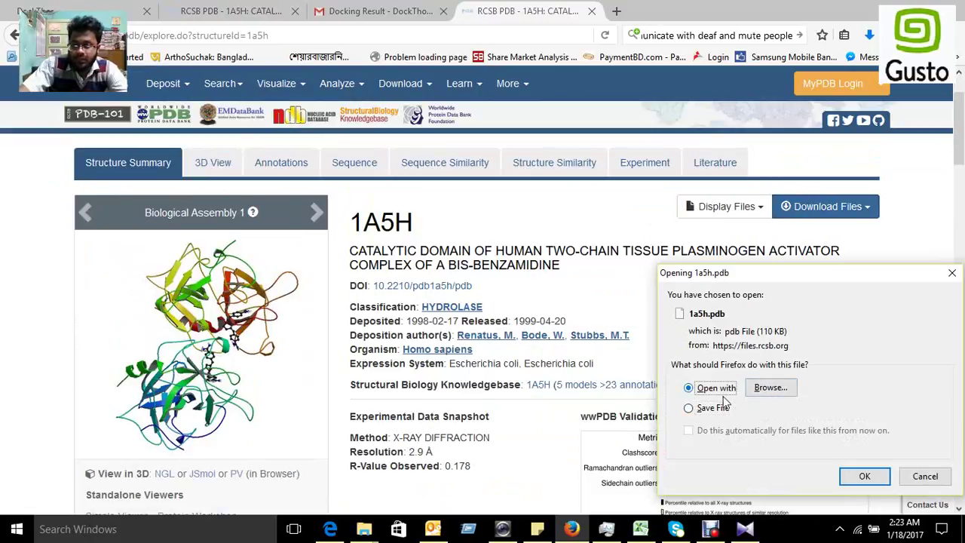
pyautogui.click(716, 408)
pyautogui.click(769, 387)
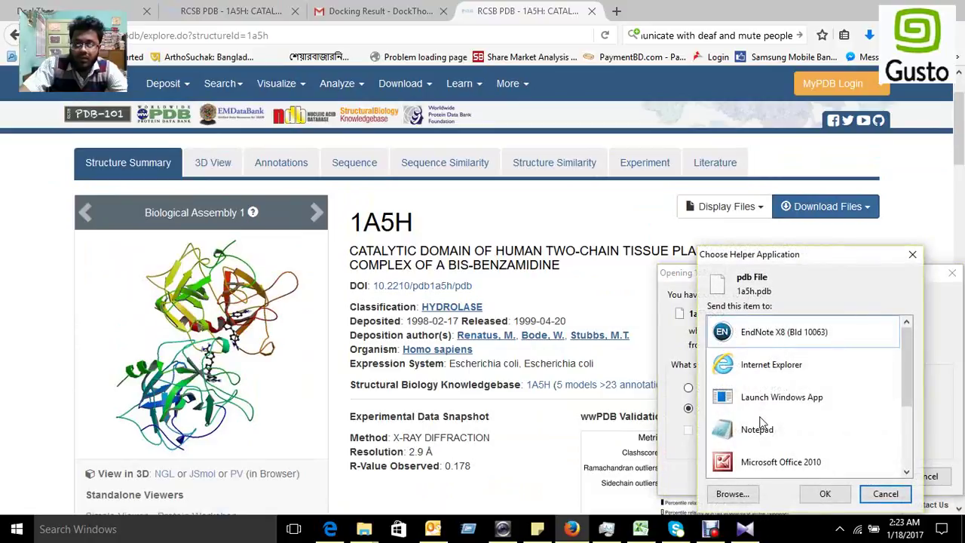
pyautogui.click(883, 494)
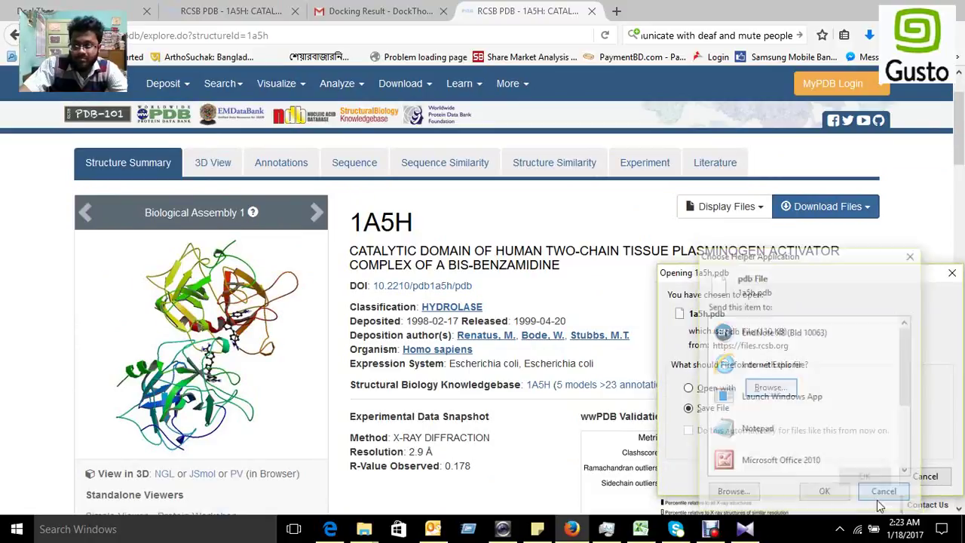
pyautogui.click(866, 477)
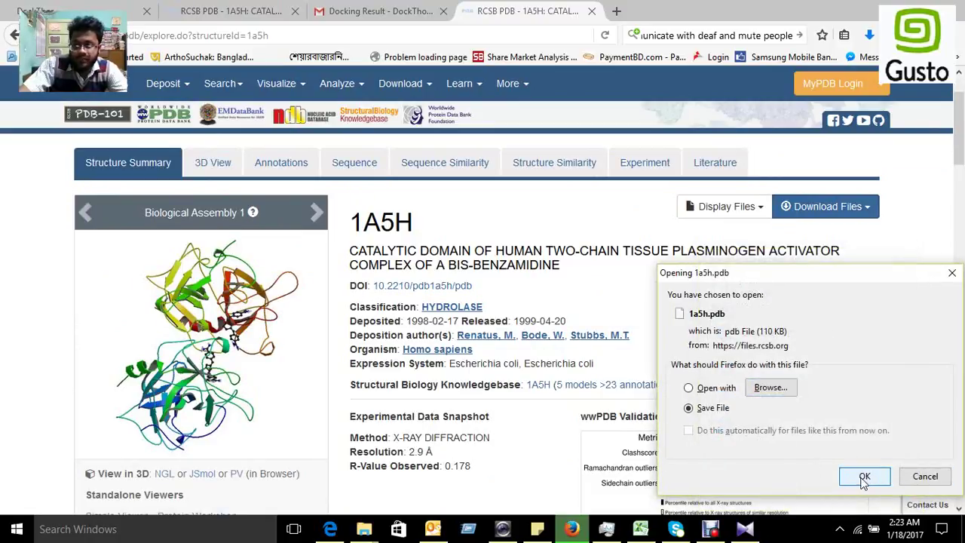
pyautogui.click(869, 35)
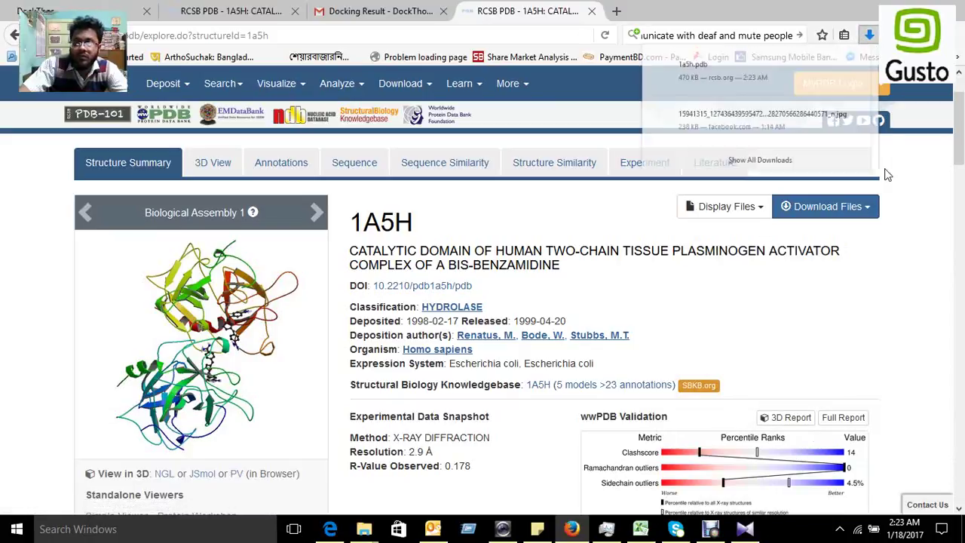
# Step: Move 1a5h.pdb from the Downloads folder onto the desktop and return to the 1A5H page
pyautogui.rightClick(700, 78)
pyautogui.click(732, 101)
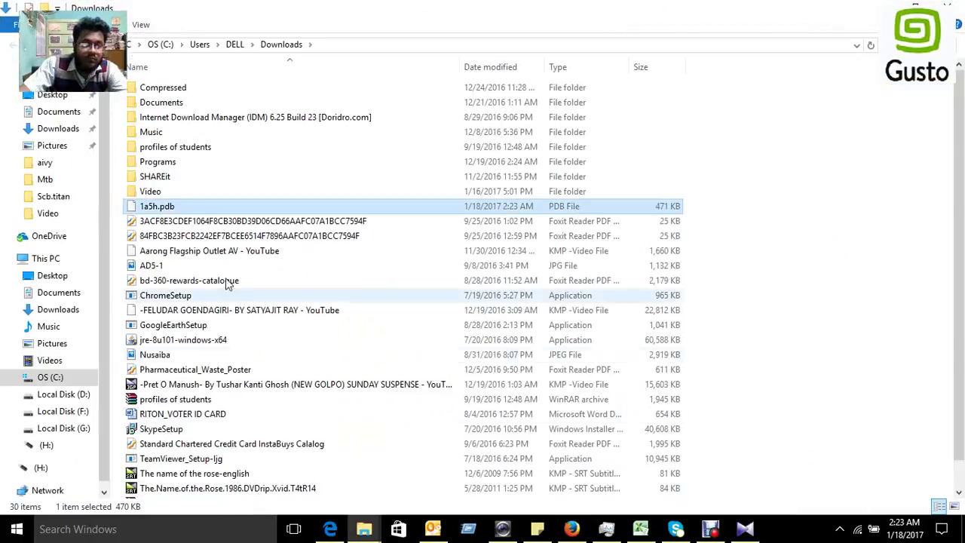
pyautogui.rightClick(162, 213)
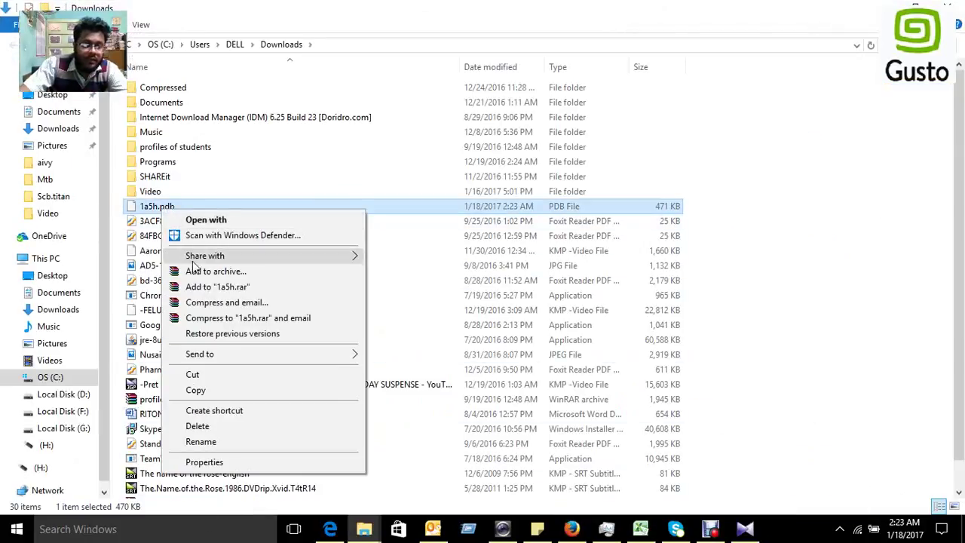
pyautogui.click(199, 373)
pyautogui.hotkey('alt', 'Tab')
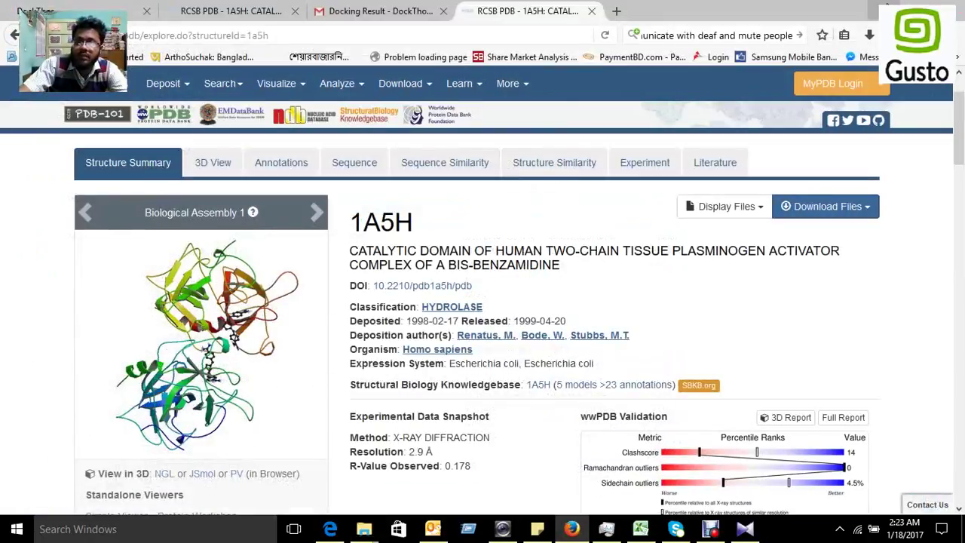
pyautogui.click(878, 9)
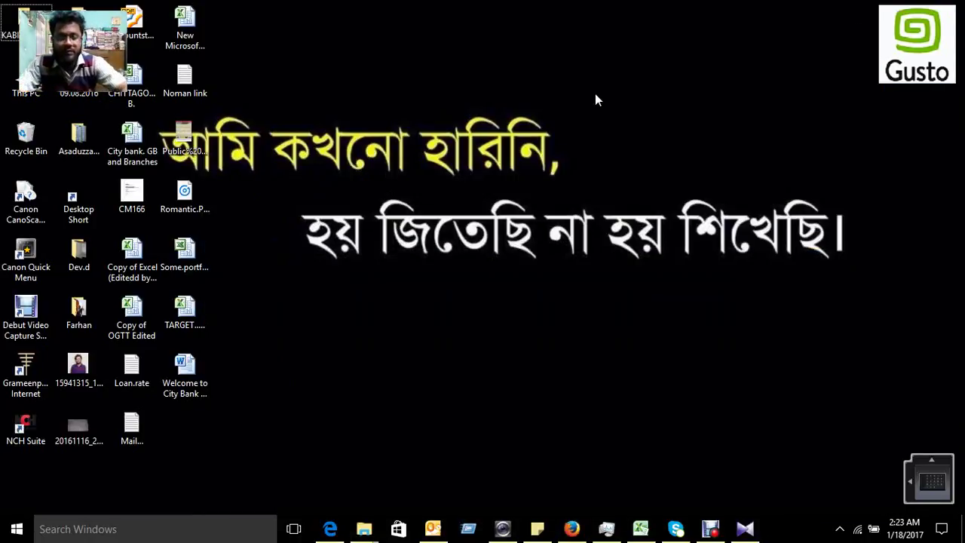
pyautogui.hotkey('ctrl', 'v')
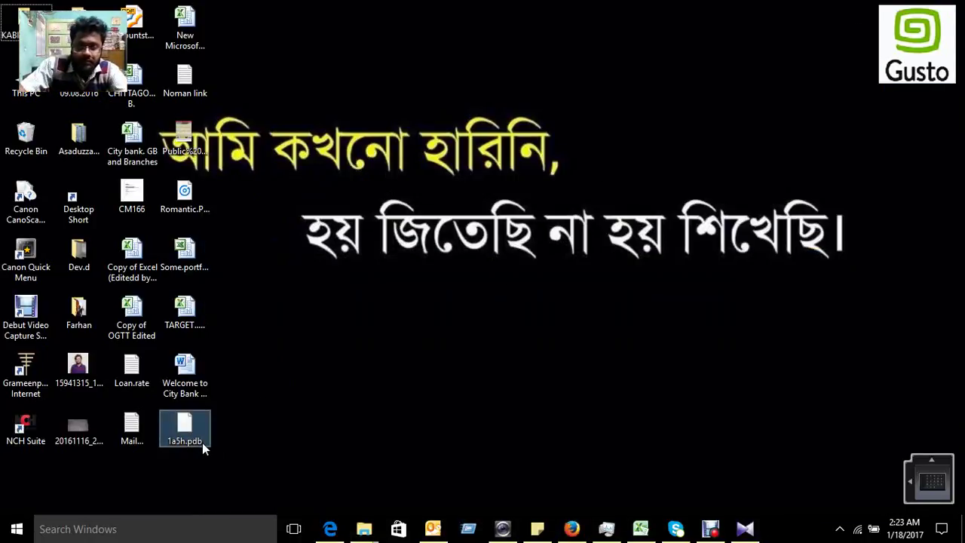
pyautogui.click(572, 528)
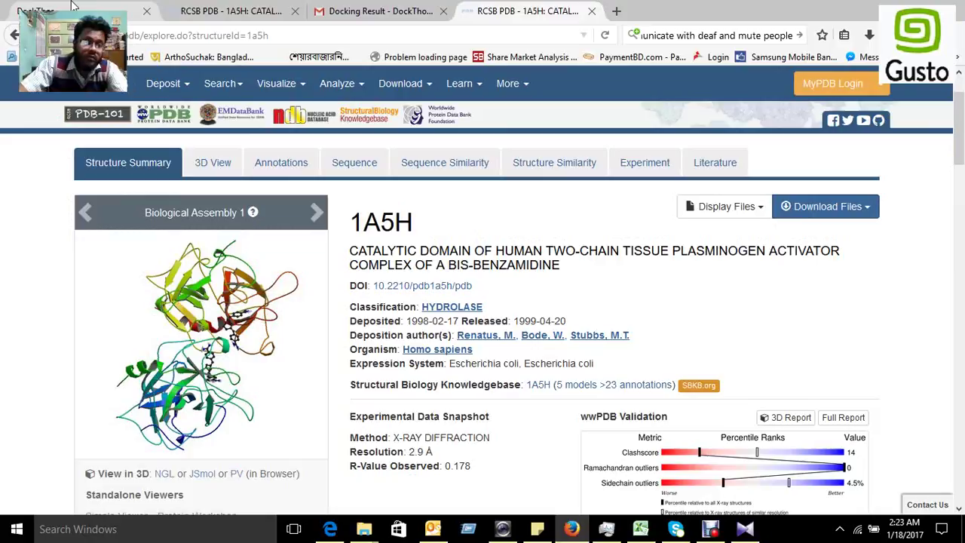
# Step: Upload 1a5h.pdb from the Desktop as the DockThor protein structure file
pyautogui.click(73, 6)
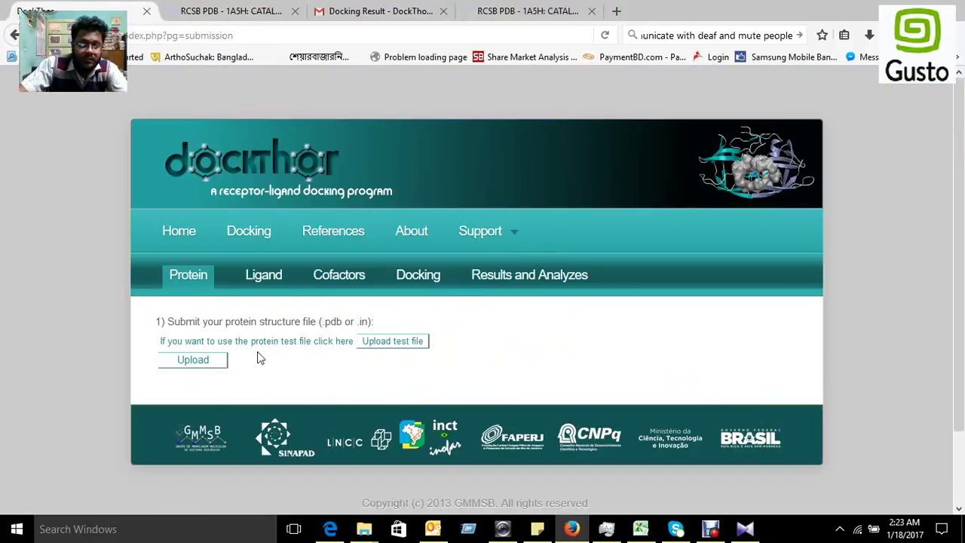
pyautogui.click(193, 367)
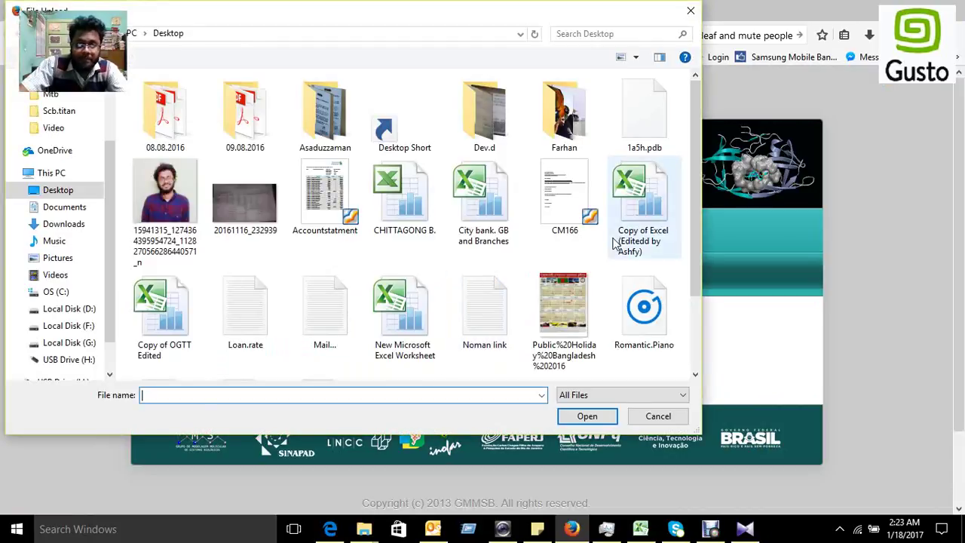
pyautogui.click(610, 296)
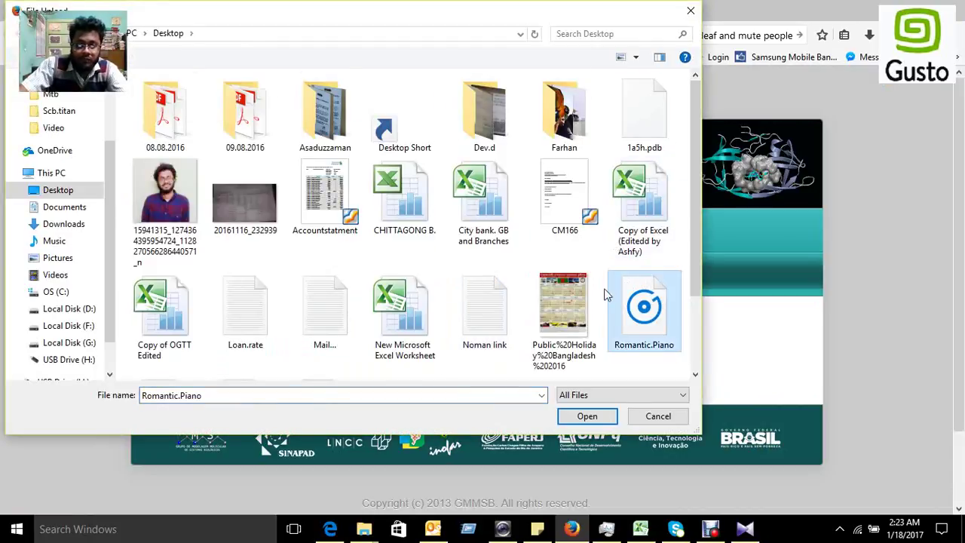
pyautogui.scroll(-1, 607, 296)
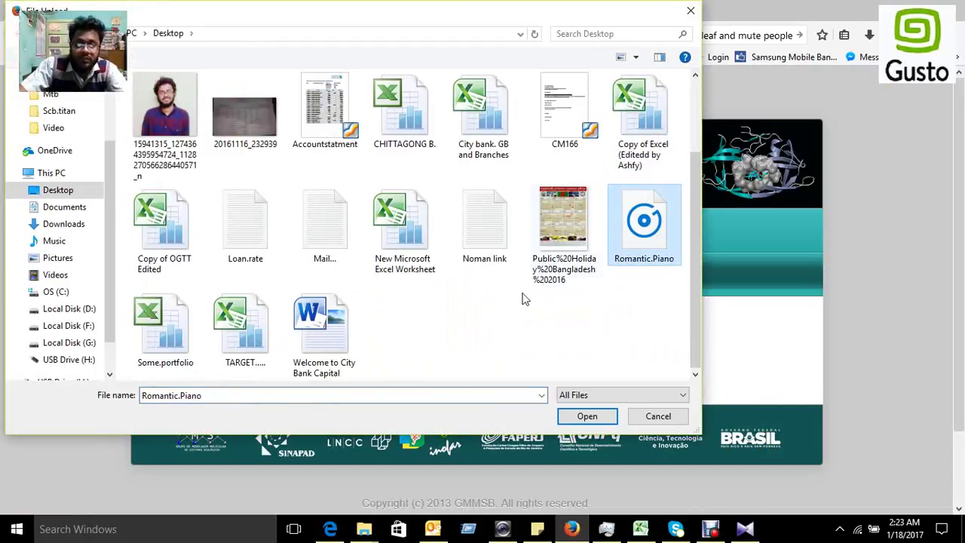
pyautogui.scroll(1, 526, 299)
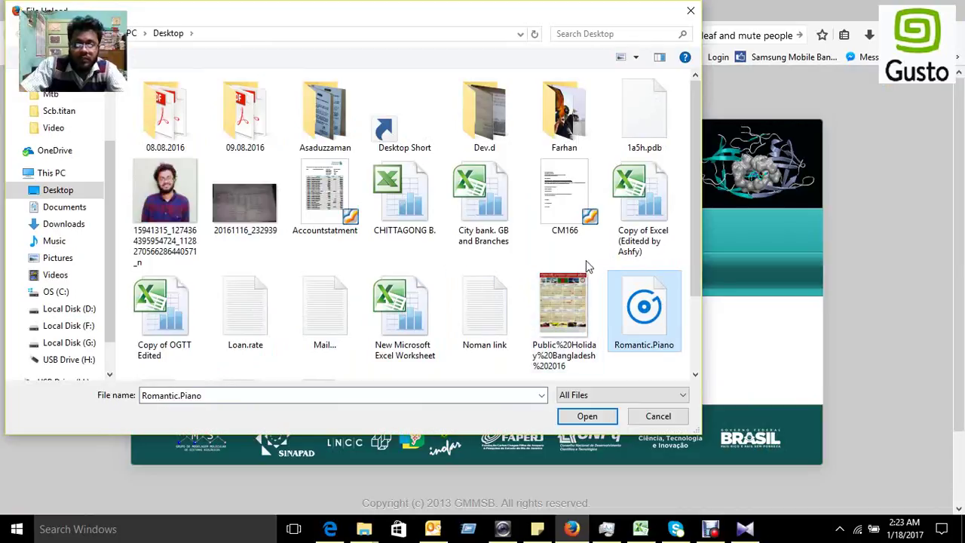
pyautogui.click(645, 117)
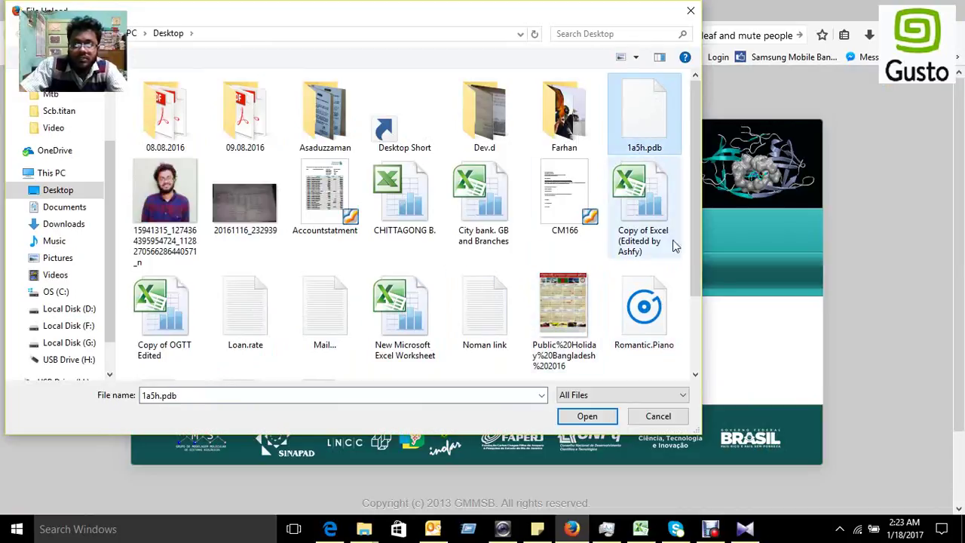
pyautogui.click(596, 409)
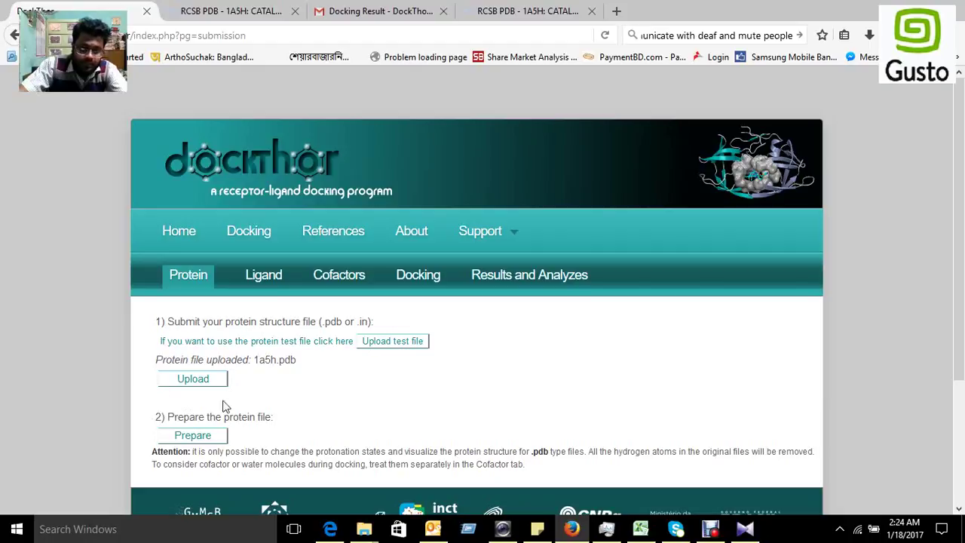
# Step: Prepare the uploaded protein and proceed to the Ligand step
pyautogui.scroll(-2, 358, 370)
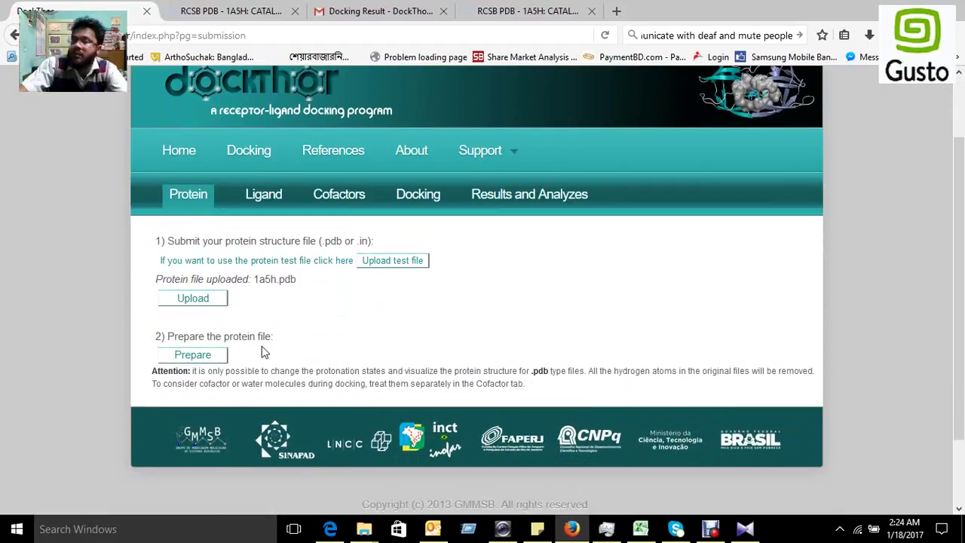
pyautogui.click(190, 360)
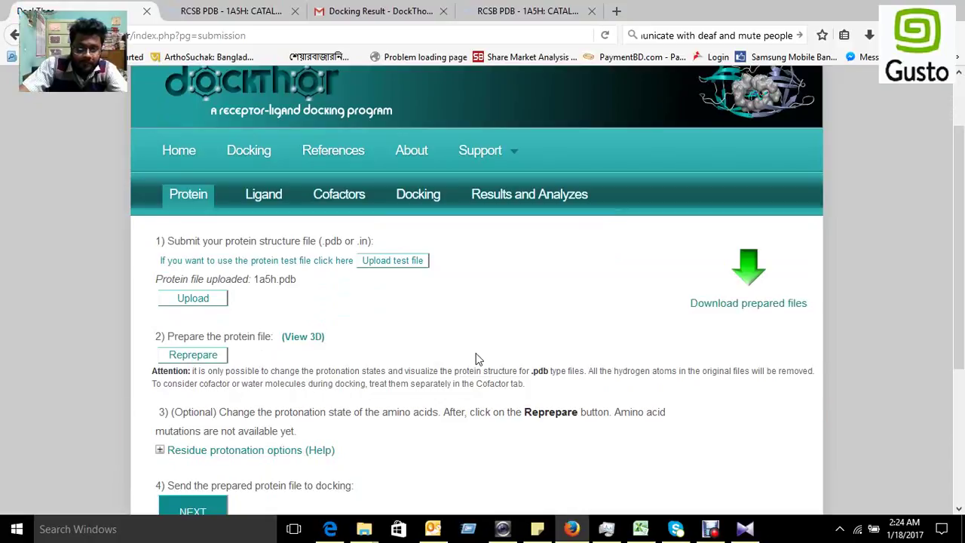
pyautogui.scroll(-3, 476, 359)
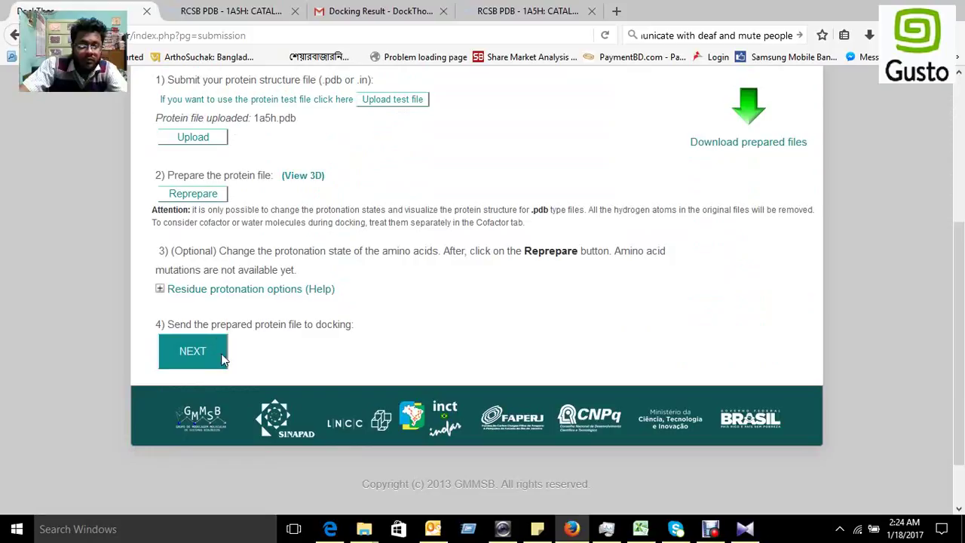
pyautogui.click(199, 356)
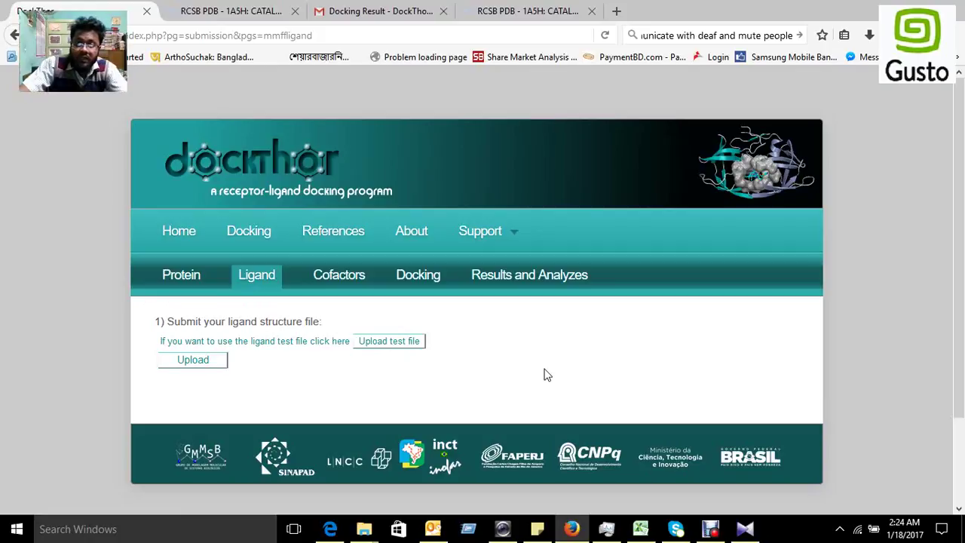
# Step: In a new tab, search Google for 'macarangin pubchem'
pyautogui.click(617, 12)
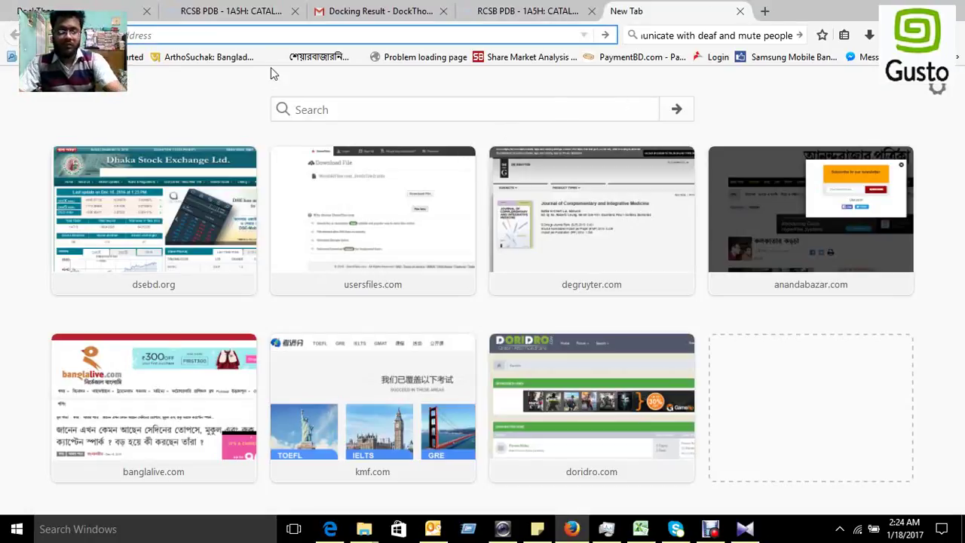
pyautogui.write('gle.co')
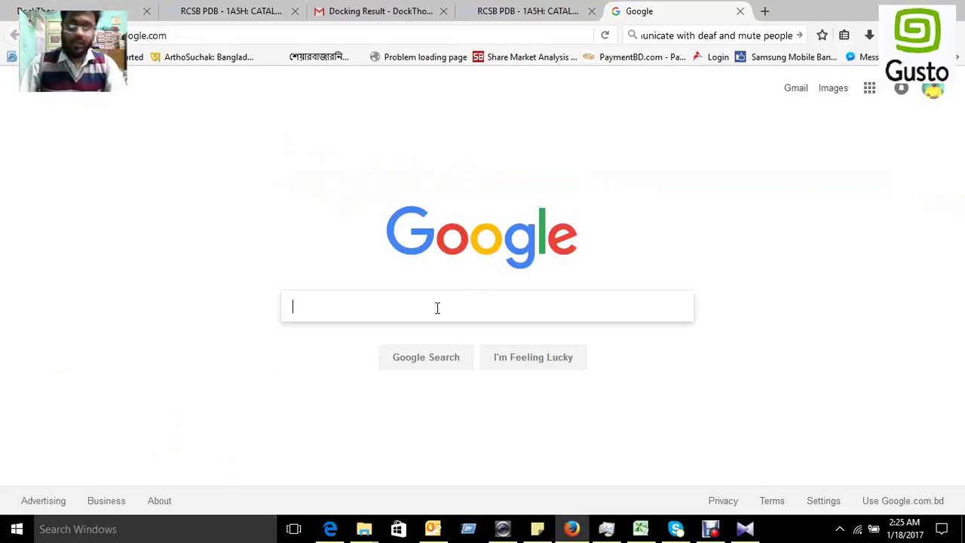
pyautogui.write('maca')
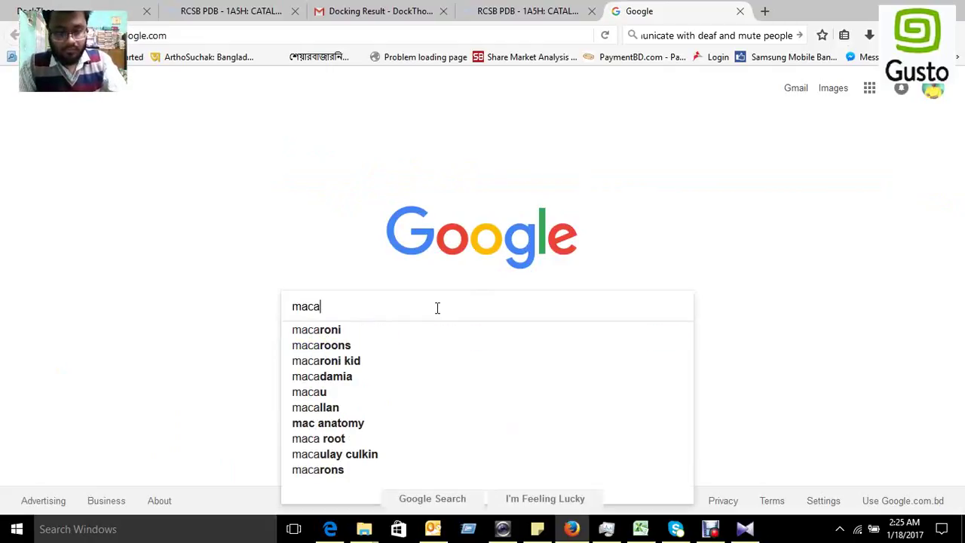
pyautogui.write('rangin pub')
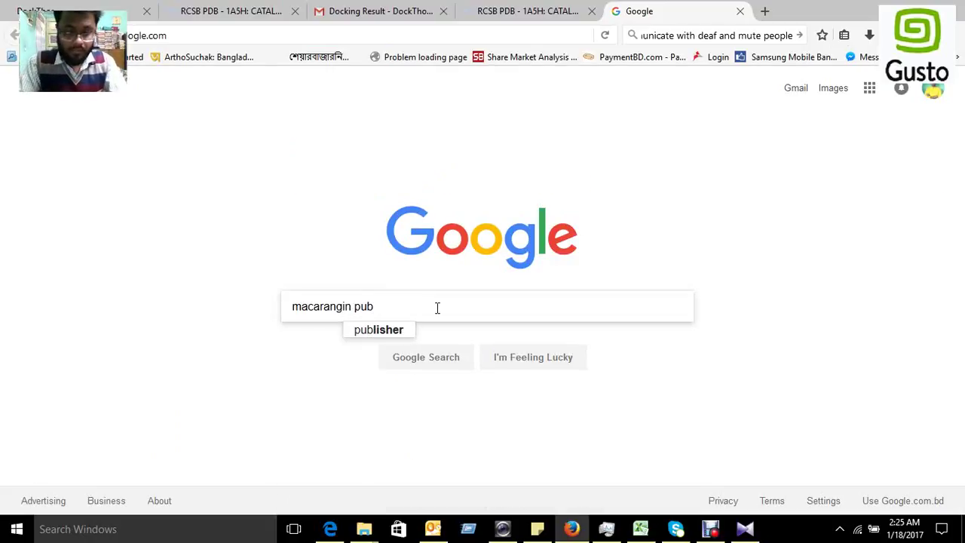
pyautogui.write('chem')
pyautogui.press('Return')
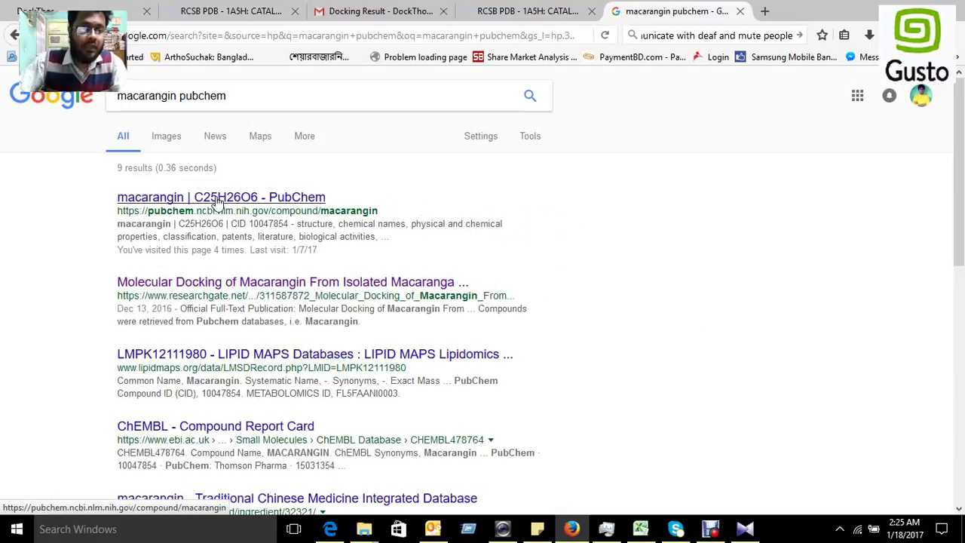
# Step: Save Macarangin's 2D structure from its PubChem entry as an SDF file
pyautogui.click(216, 202)
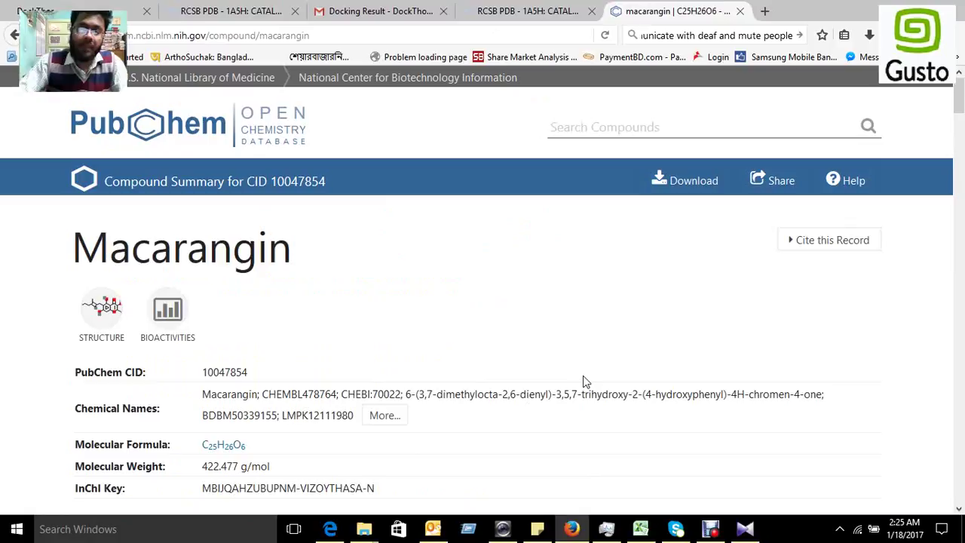
pyautogui.scroll(-5, 614, 377)
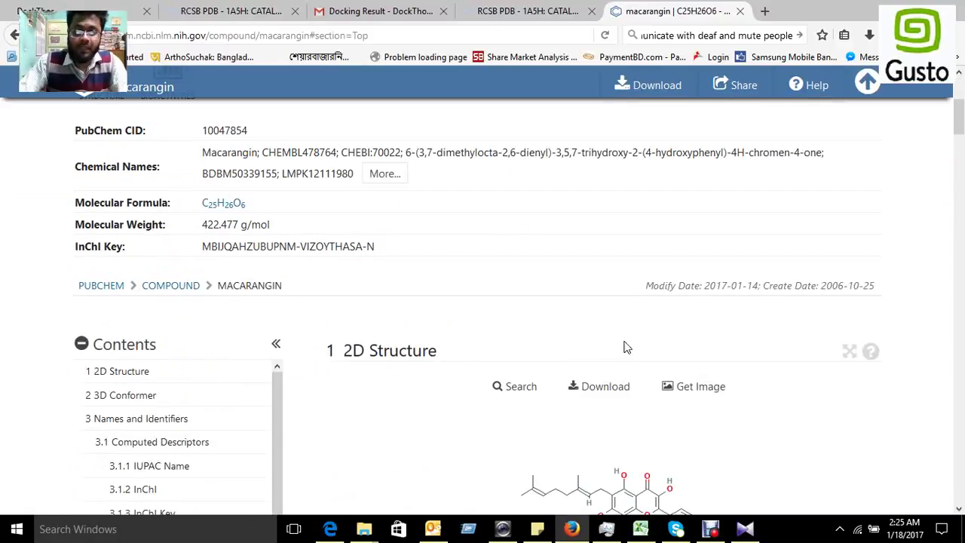
pyautogui.click(610, 227)
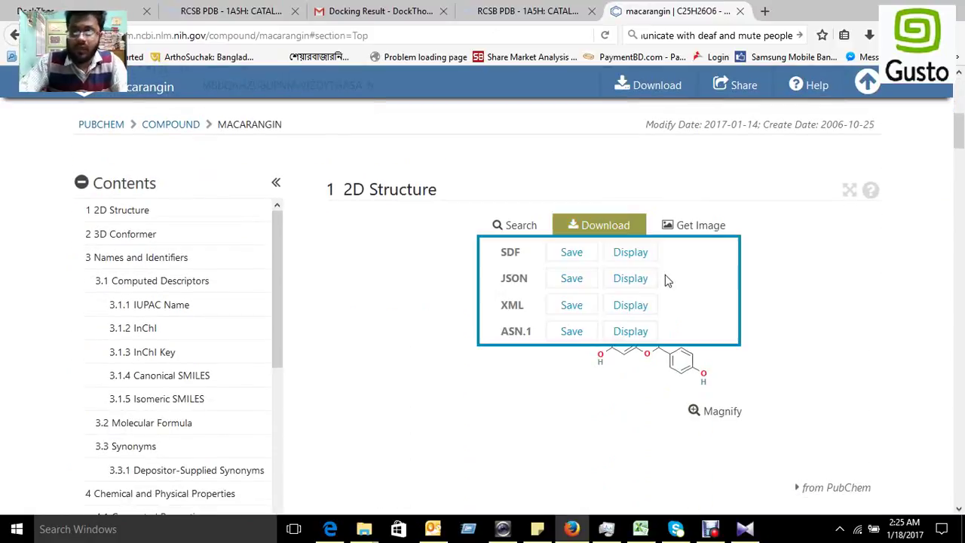
pyautogui.click(571, 256)
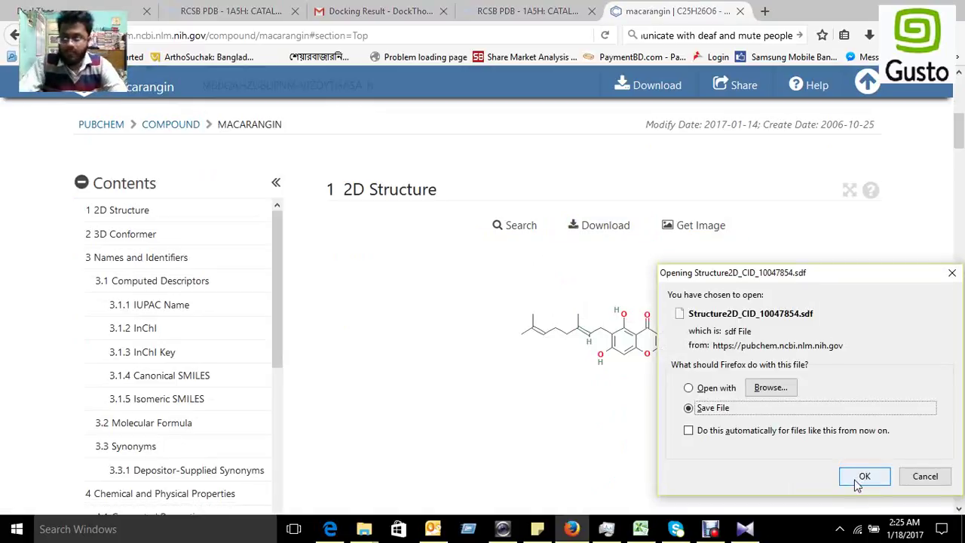
pyautogui.click(863, 477)
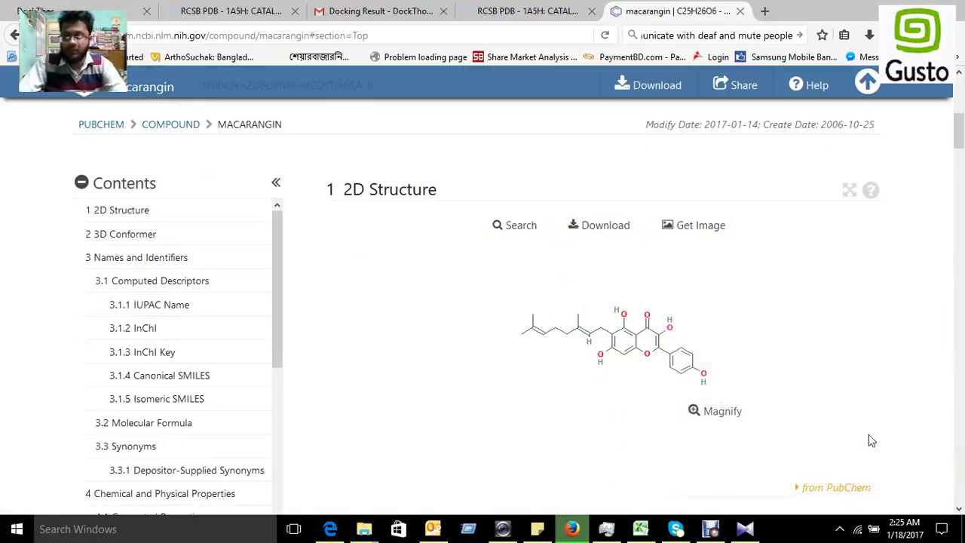
# Step: Open the Downloads folder containing Structure2D_CID_10047854.sdf
pyautogui.click(869, 35)
pyautogui.rightClick(739, 83)
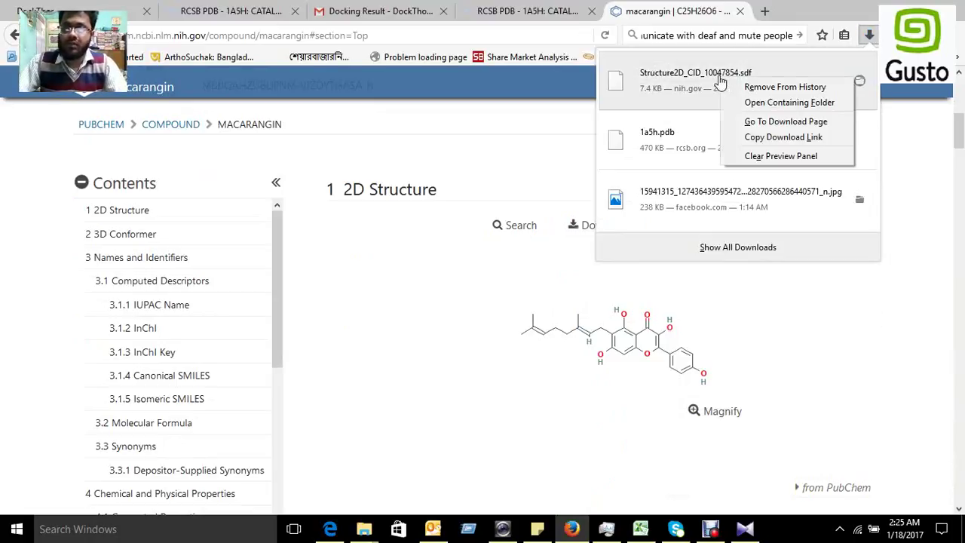
pyautogui.click(774, 104)
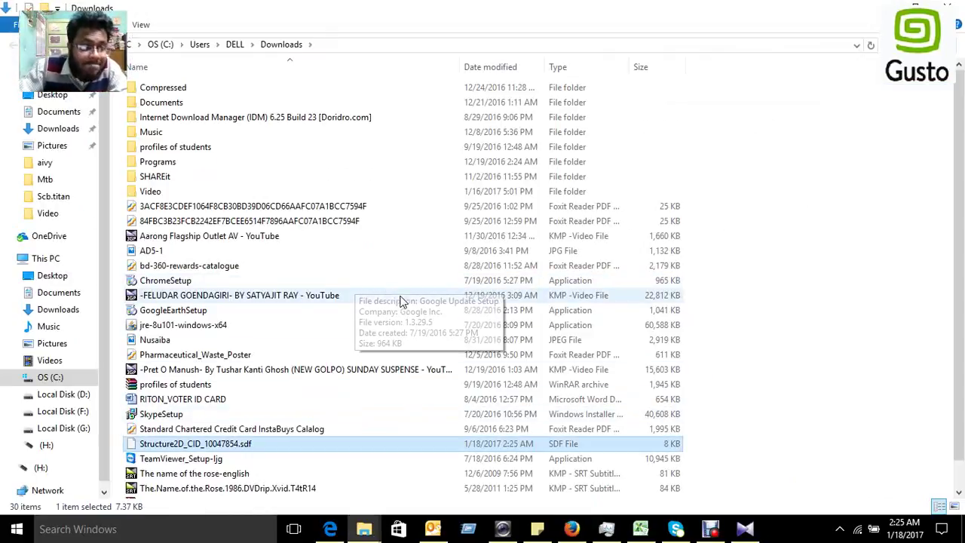
# Step: Rename Structure2D_CID_10047854.sdf to Macarangin.sdf
pyautogui.click(264, 444)
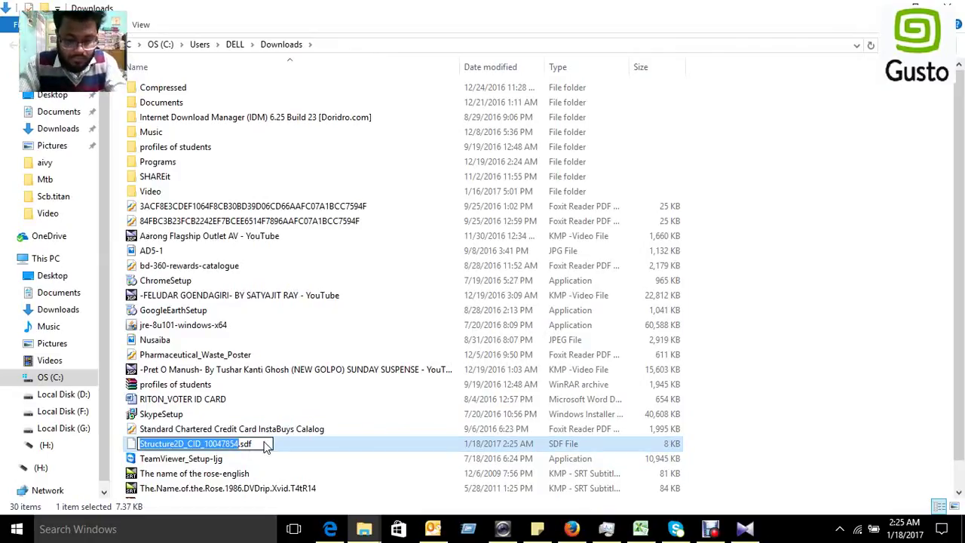
pyautogui.write('Macan')
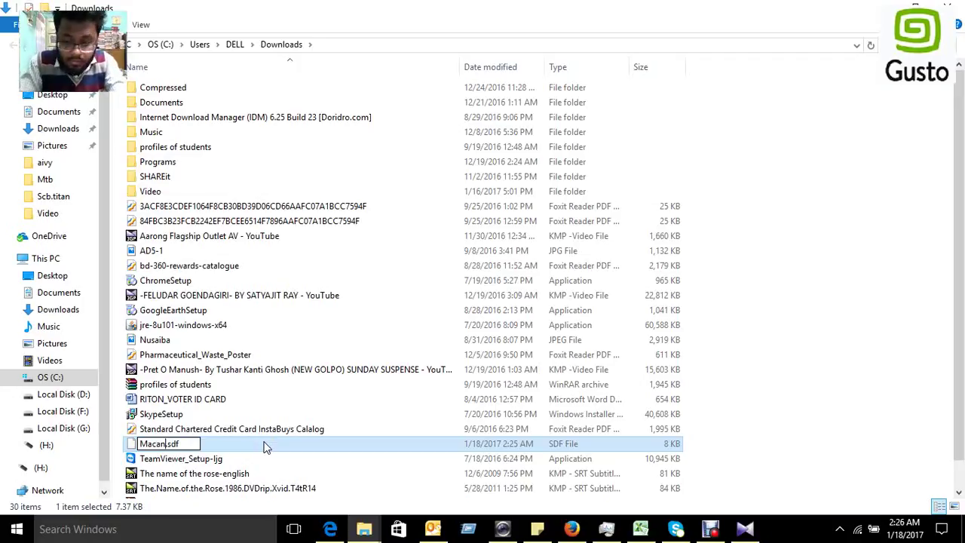
pyautogui.press('BackSpace')
pyautogui.write('rangin')
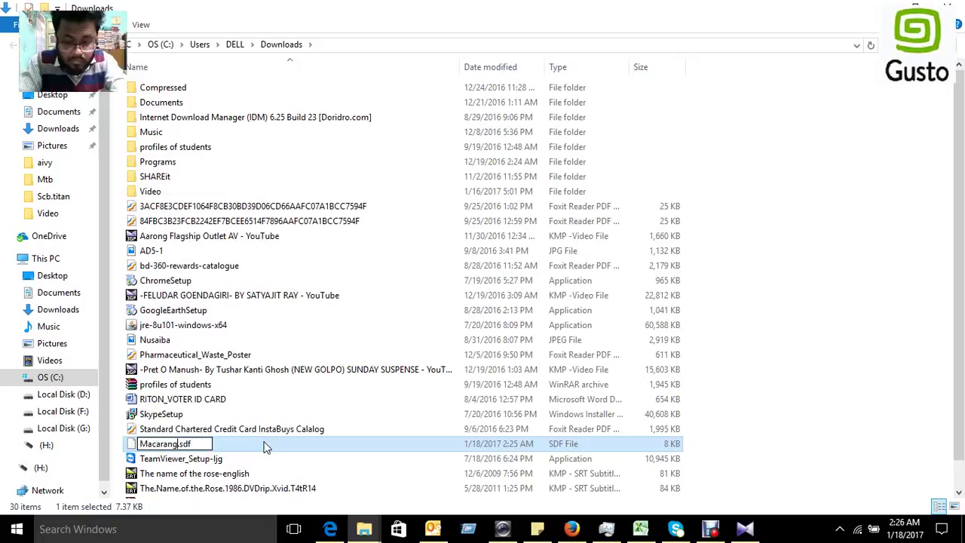
pyautogui.press('Return')
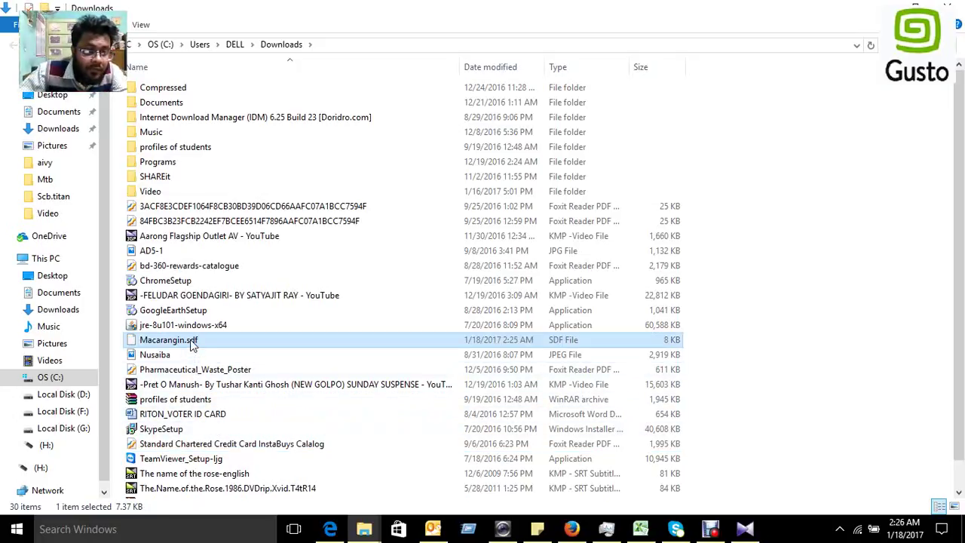
# Step: Copy Macarangin.sdf onto the desktop next to 1a5h.pdb
pyautogui.rightClick(192, 343)
pyautogui.click(741, 172)
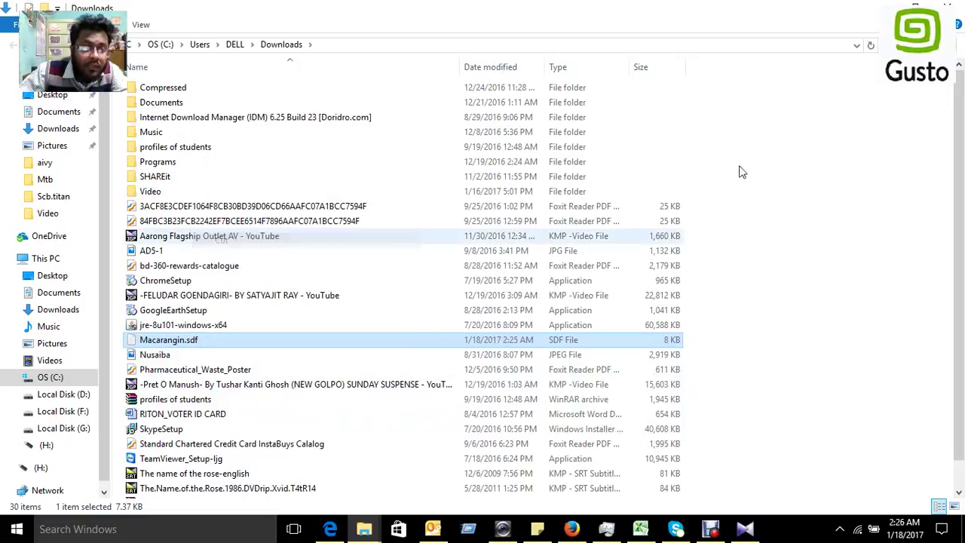
pyautogui.click(884, 4)
pyautogui.click(883, 6)
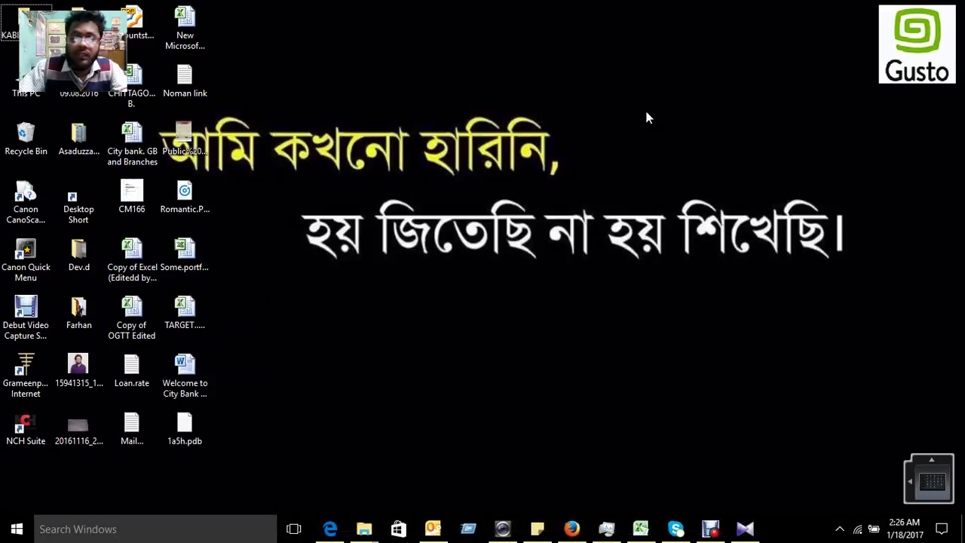
pyautogui.hotkey('ctrl', 'v')
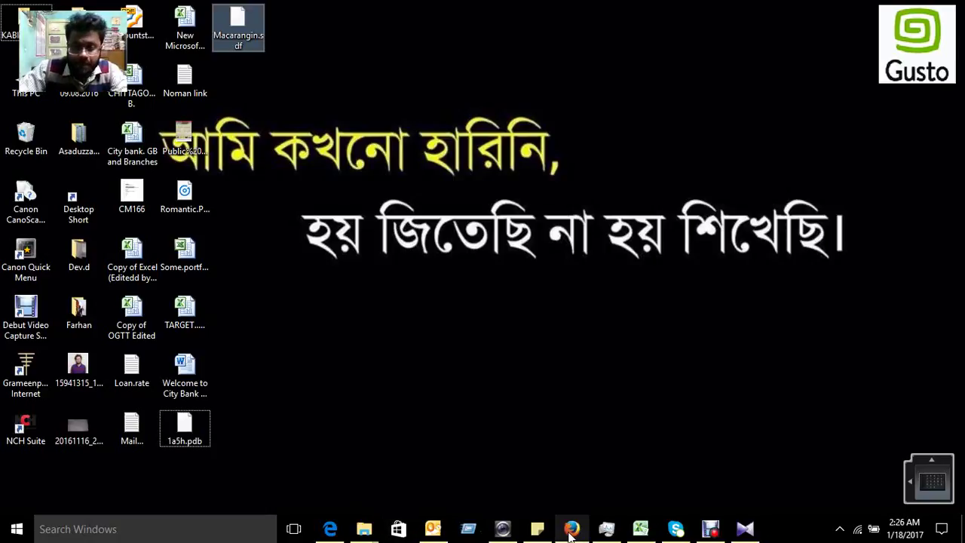
# Step: Upload Macarangin.sdf from the Desktop on DockThor's Ligand page
pyautogui.click(571, 528)
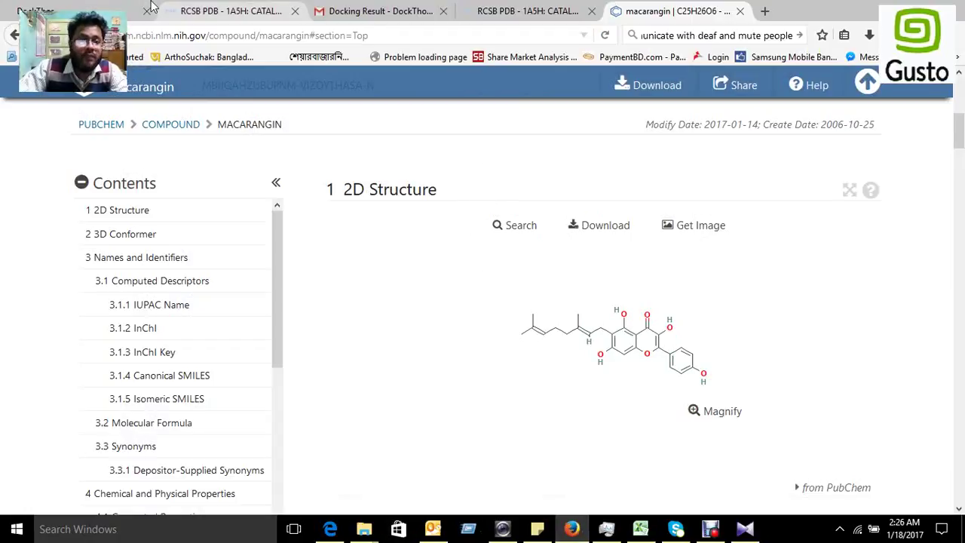
pyautogui.click(113, 11)
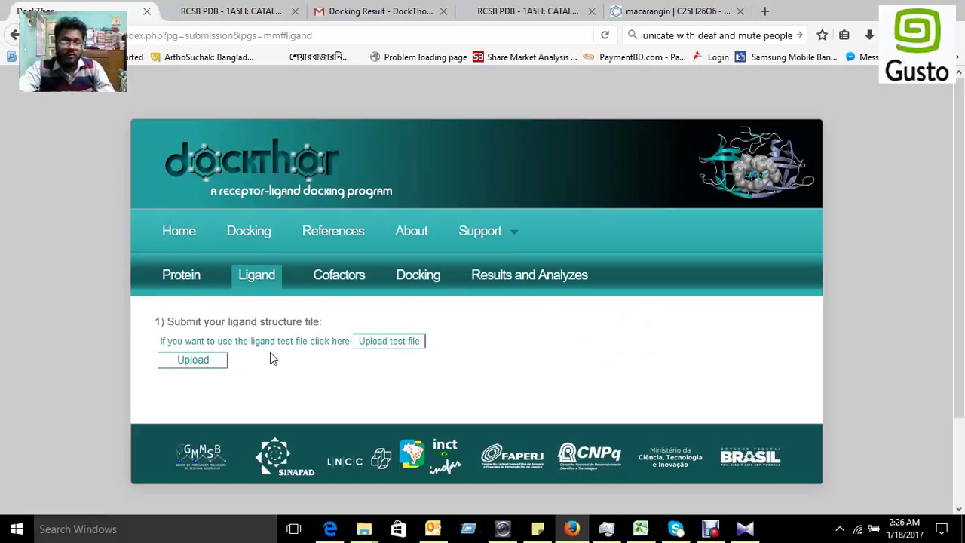
pyautogui.click(213, 368)
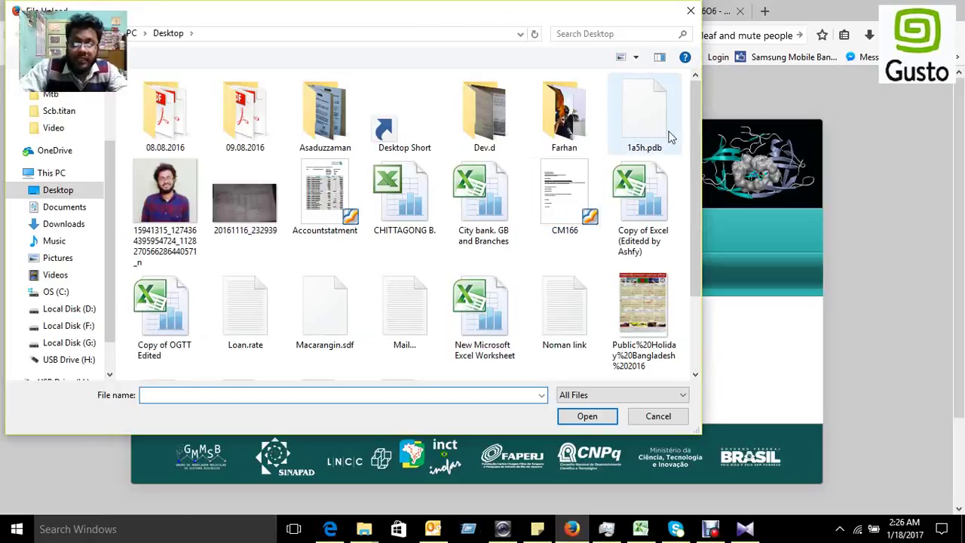
pyautogui.click(428, 224)
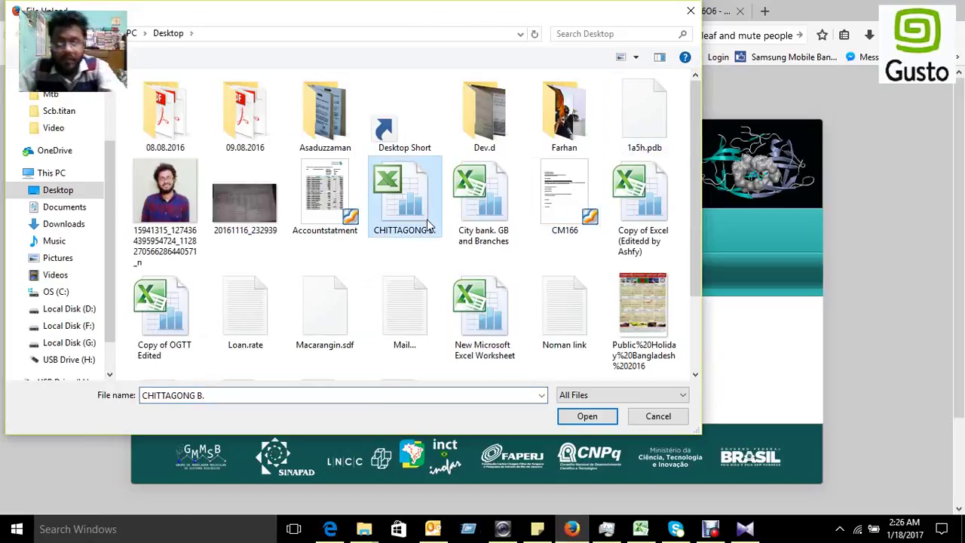
pyautogui.press('m')
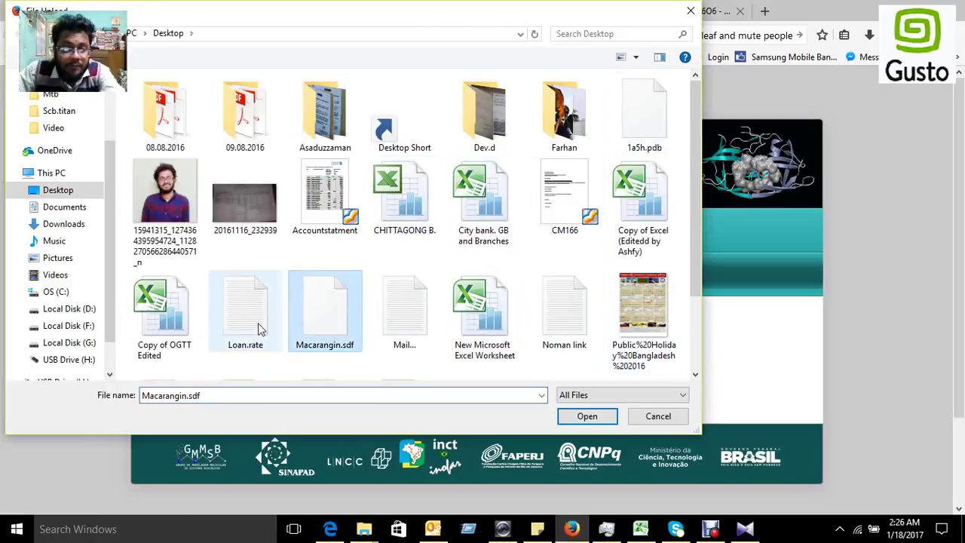
pyautogui.doubleClick(317, 322)
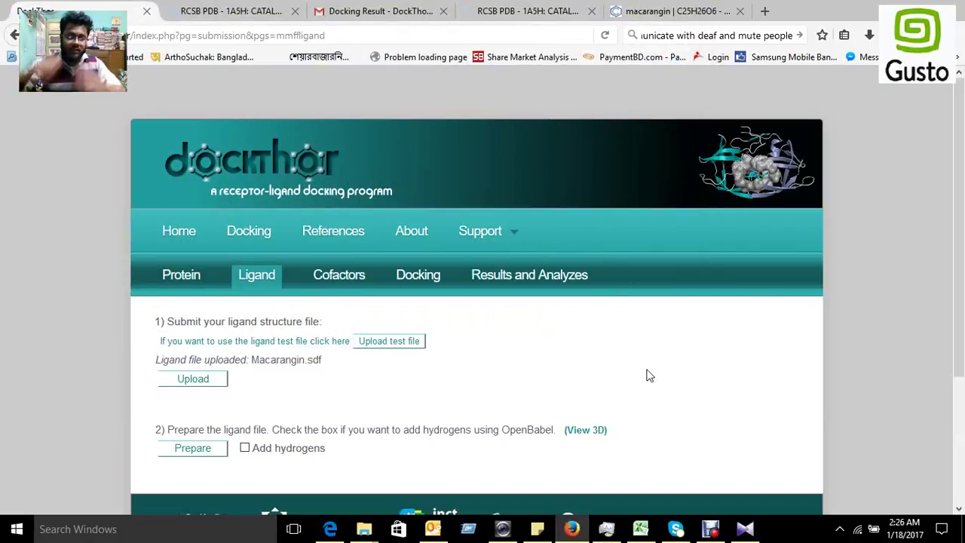
# Step: Prepare the uploaded Macarangin ligand file and send it on to the docking stage
pyautogui.scroll(-3, 641, 387)
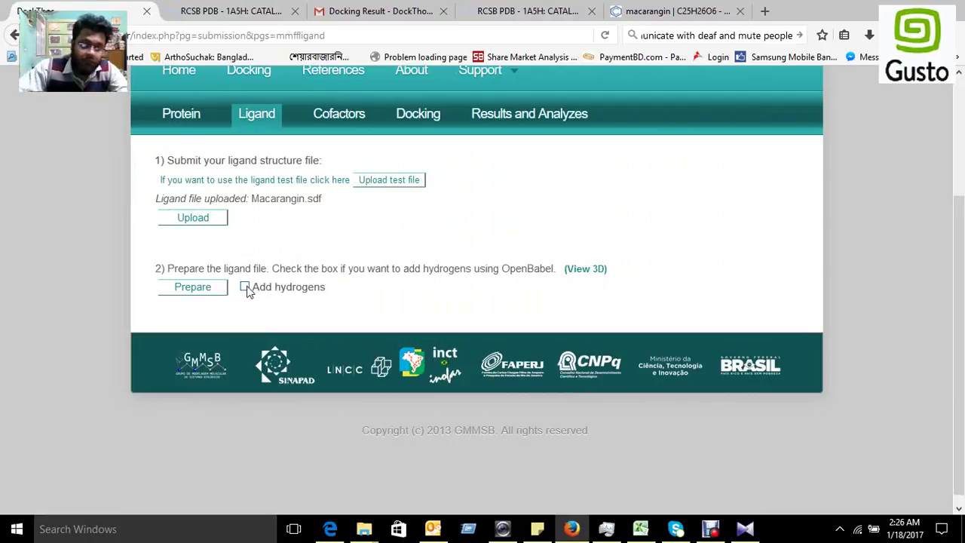
pyautogui.click(197, 292)
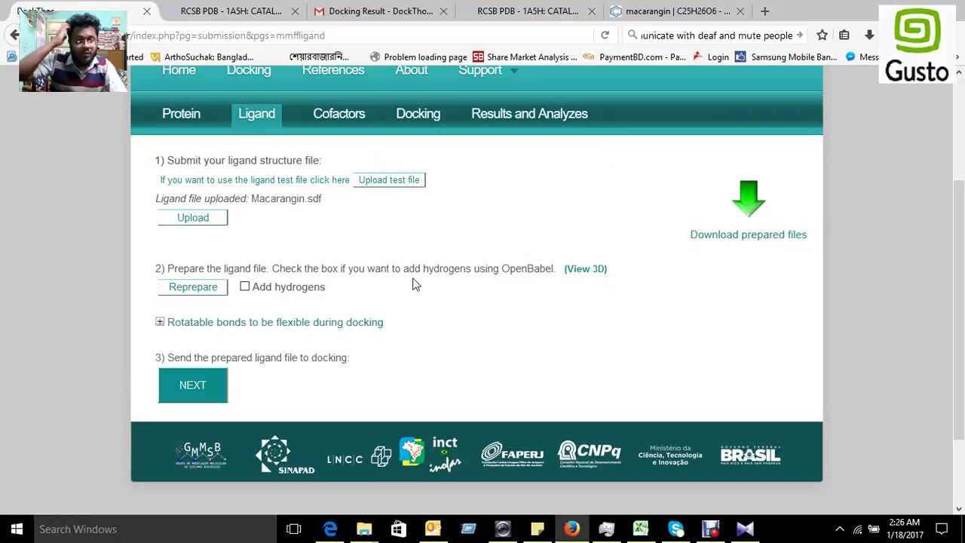
pyautogui.click(213, 386)
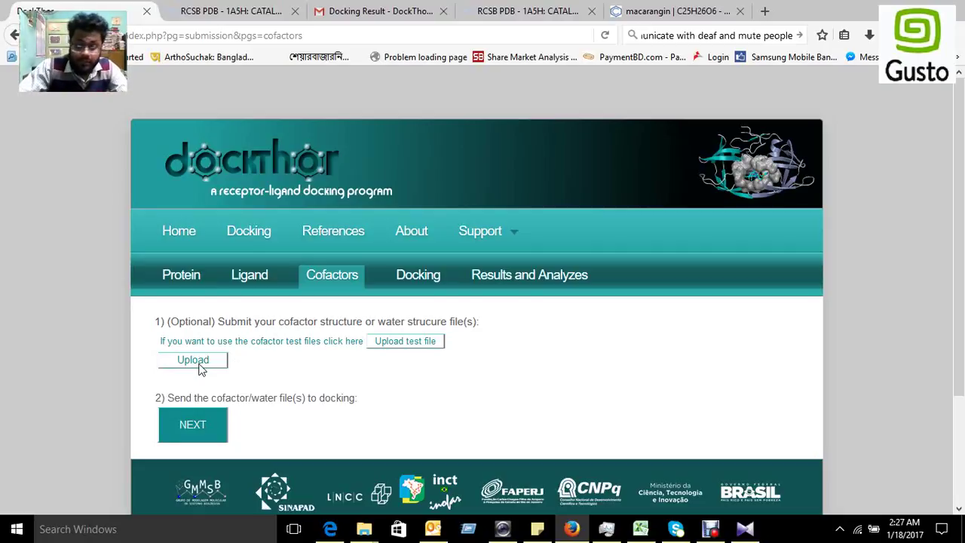
# Step: Skip the optional cofactors and check that 1a5h.pdb and Macarangin.sdf are listed as uploaded
pyautogui.click(199, 430)
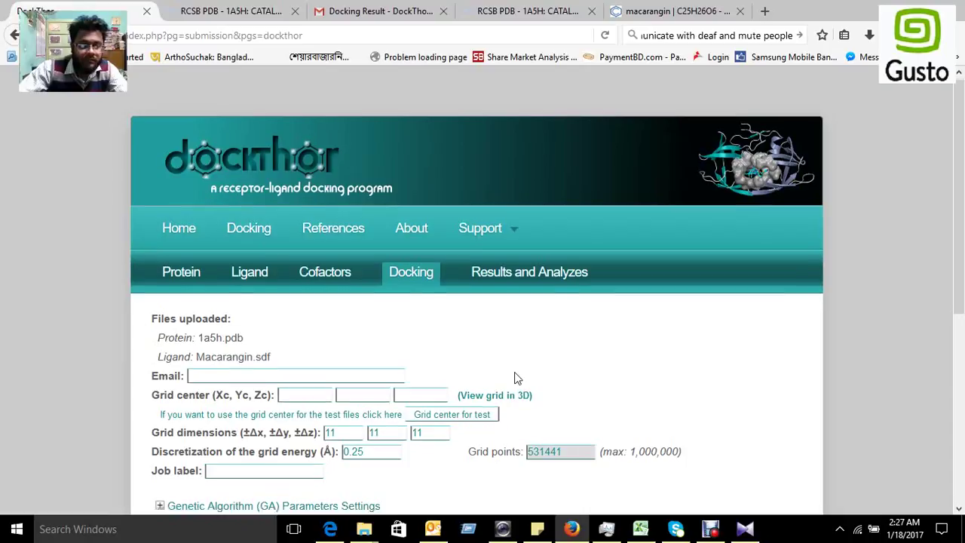
pyautogui.scroll(-2, 315, 321)
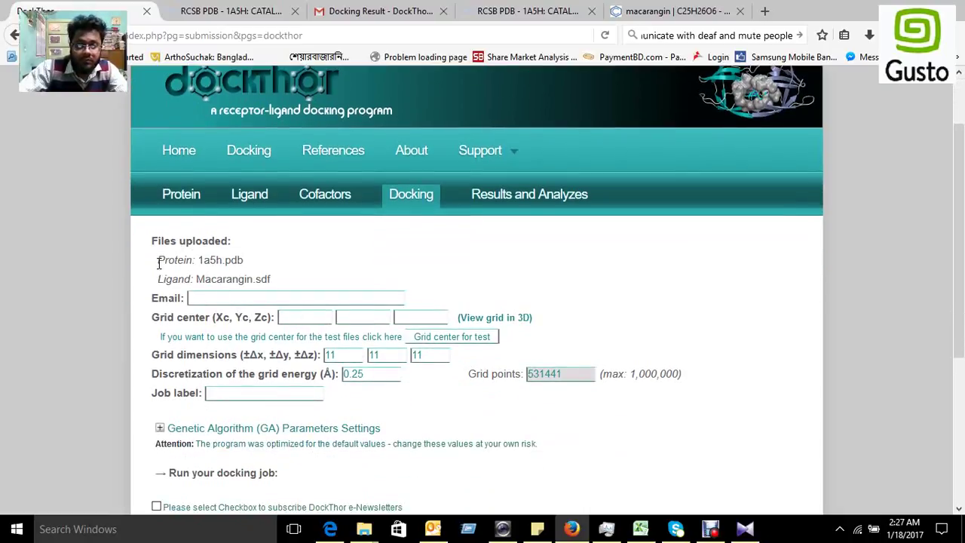
pyautogui.moveTo(159, 263); pyautogui.dragTo(187, 264)
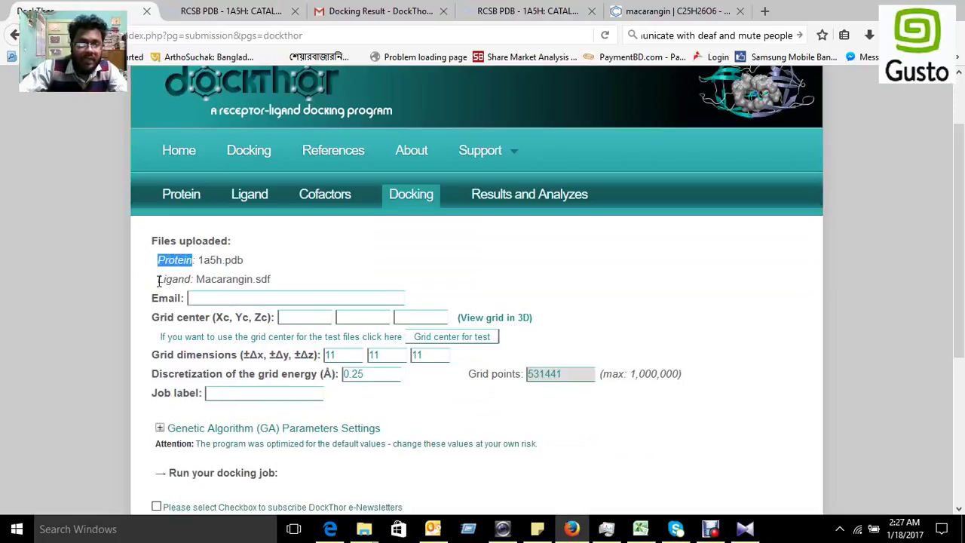
pyautogui.moveTo(159, 281); pyautogui.dragTo(189, 280)
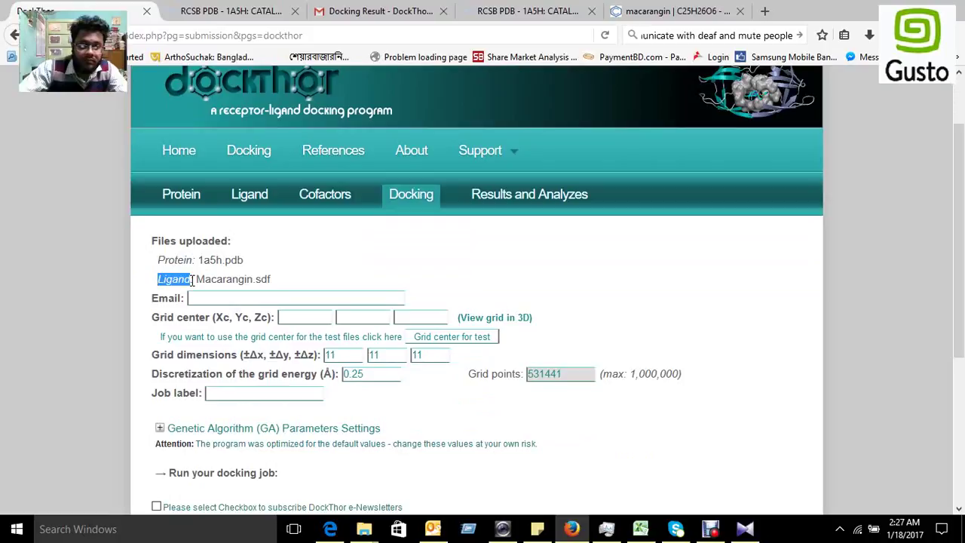
pyautogui.click(198, 298)
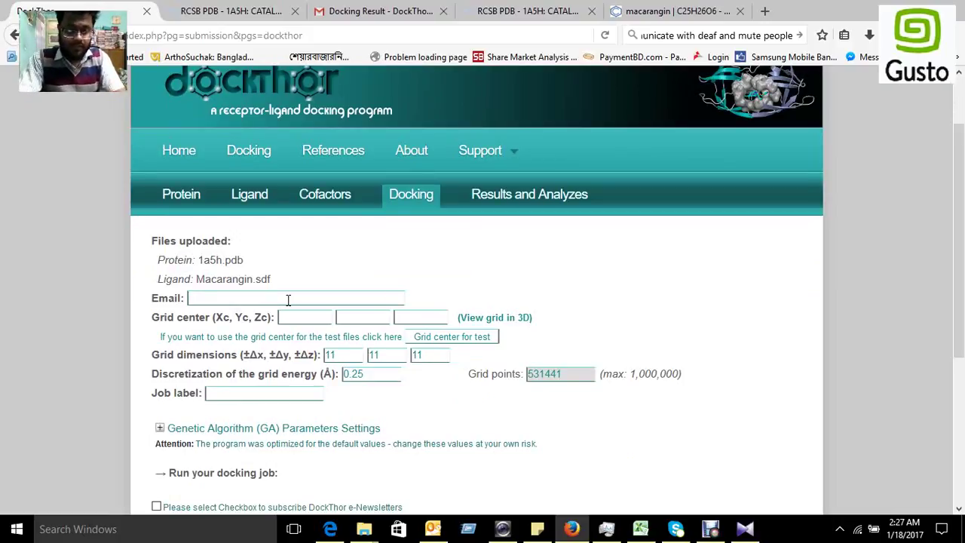
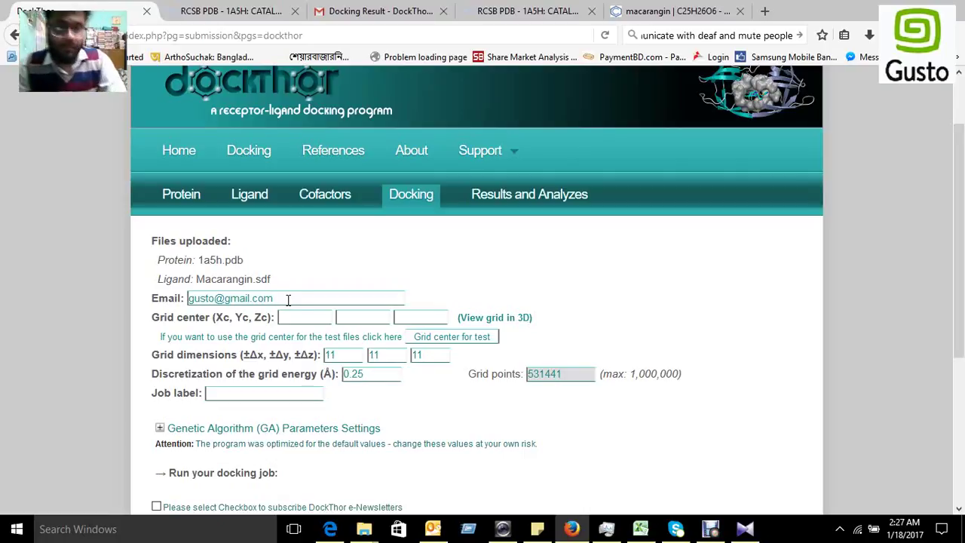
# Step: Enter the contact e-mail, set grid center Xc, Yc, Zc to 20, and label the job Thrombo
pyautogui.click(304, 319)
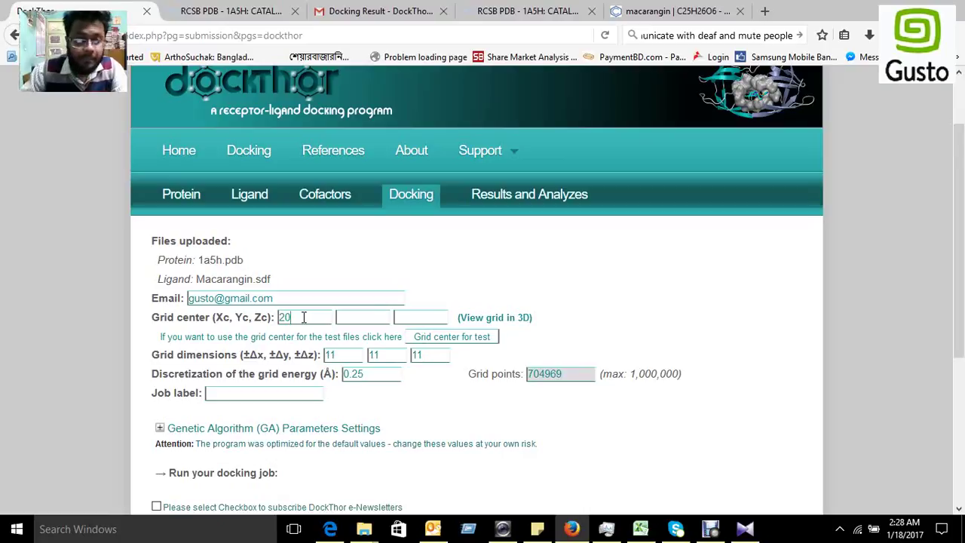
pyautogui.click(358, 315)
pyautogui.write('20')
pyautogui.click(435, 317)
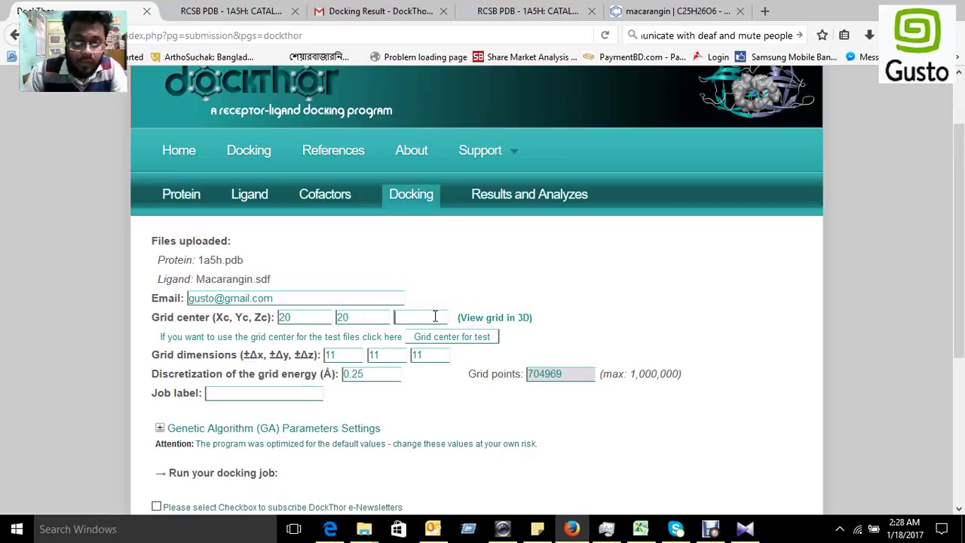
pyautogui.write('20')
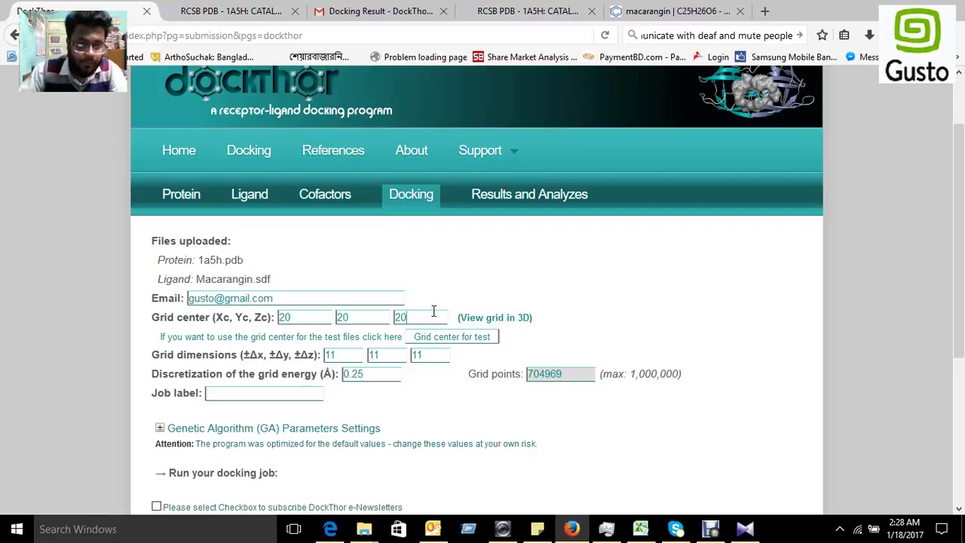
pyautogui.scroll(-2, 329, 334)
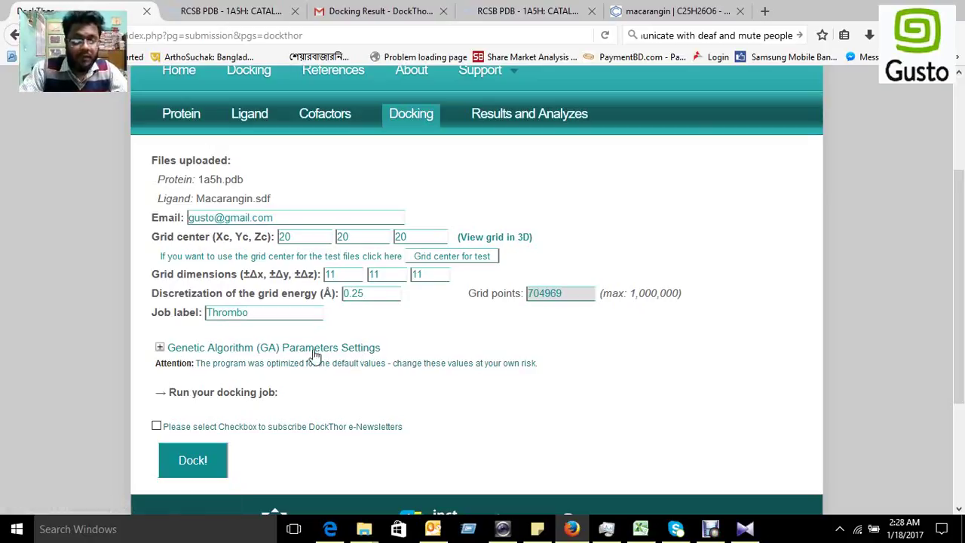
pyautogui.scroll(-4, 226, 377)
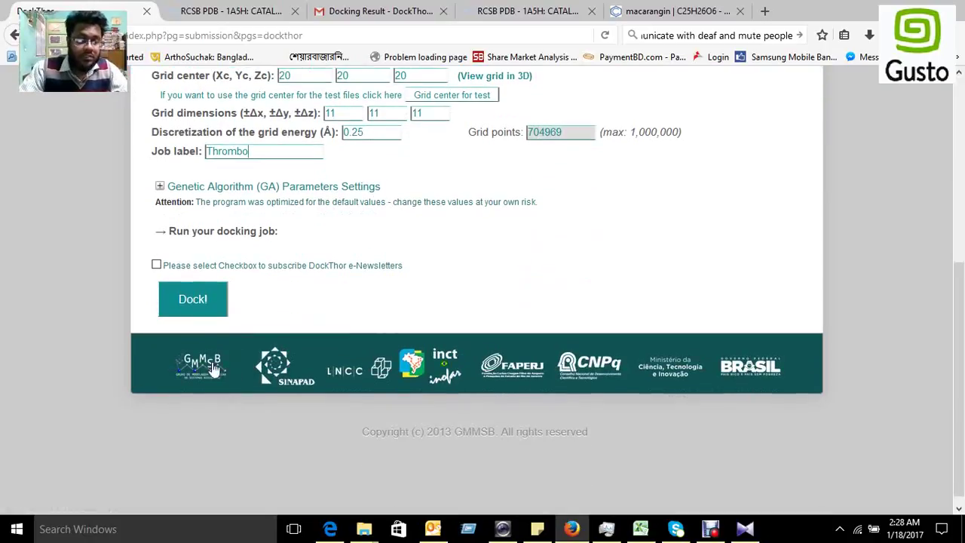
# Step: Submit the Thrombo docking job, then view the 'Docking Result - DockThor' e-mail in Gmail
pyautogui.click(193, 303)
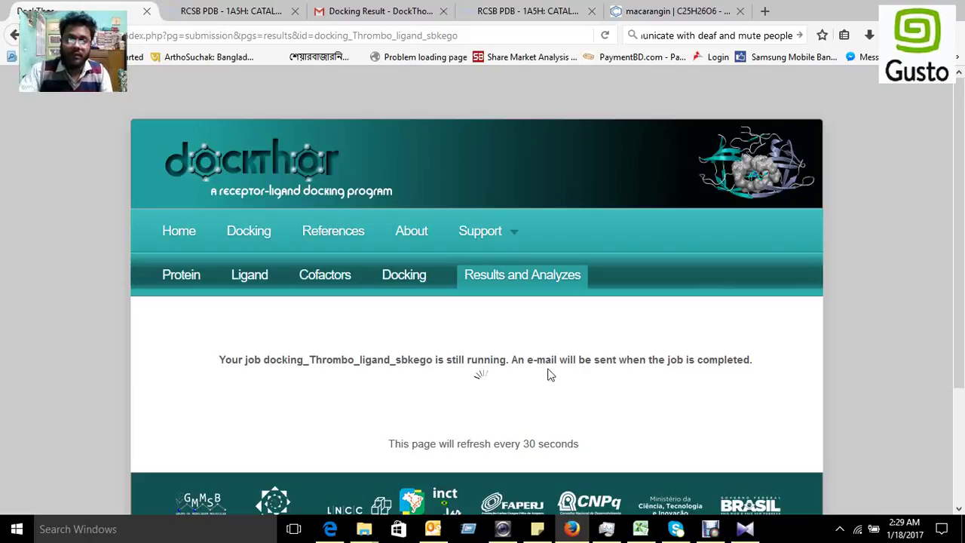
pyautogui.click(361, 12)
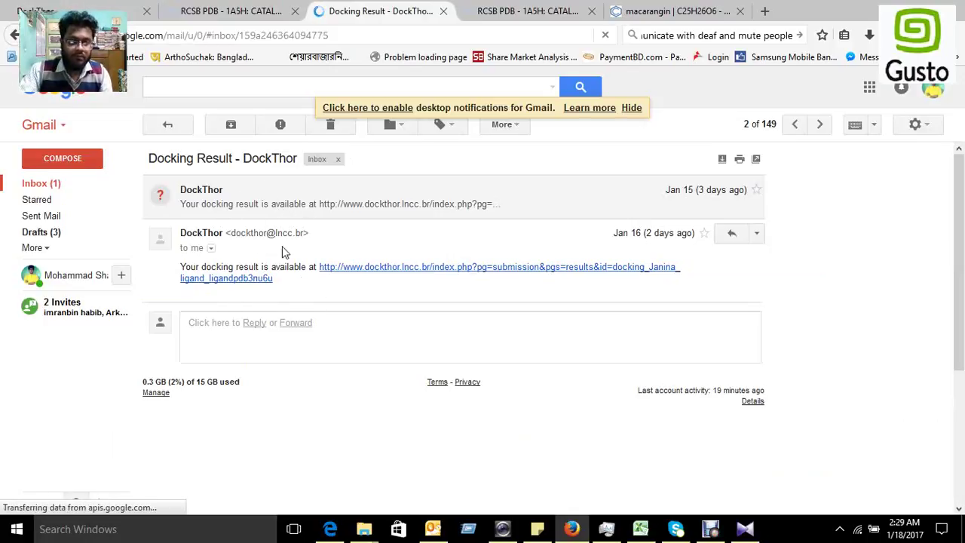
# Step: Open the earlier job's results page from the e-mail link and close the RCSB PDB and PubChem tabs
pyautogui.click(372, 274)
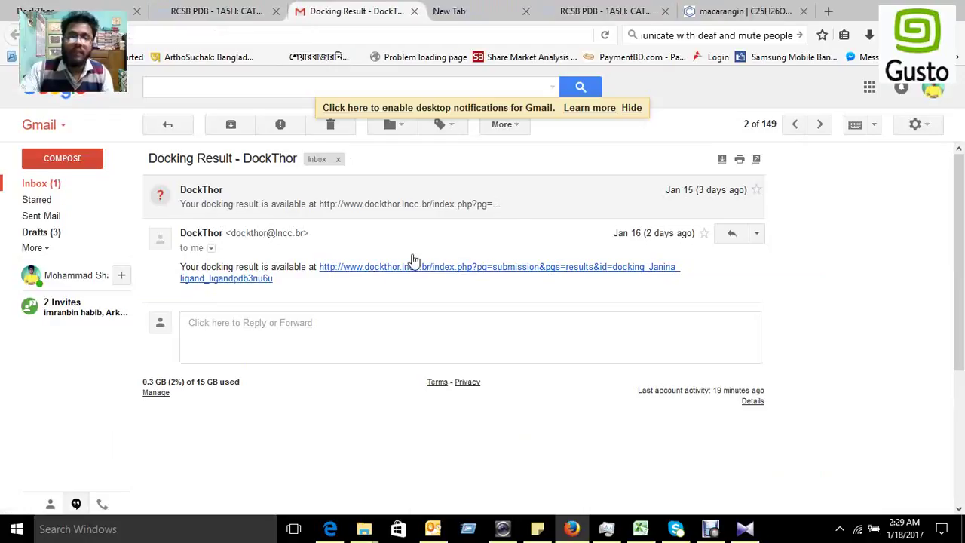
pyautogui.click(624, 17)
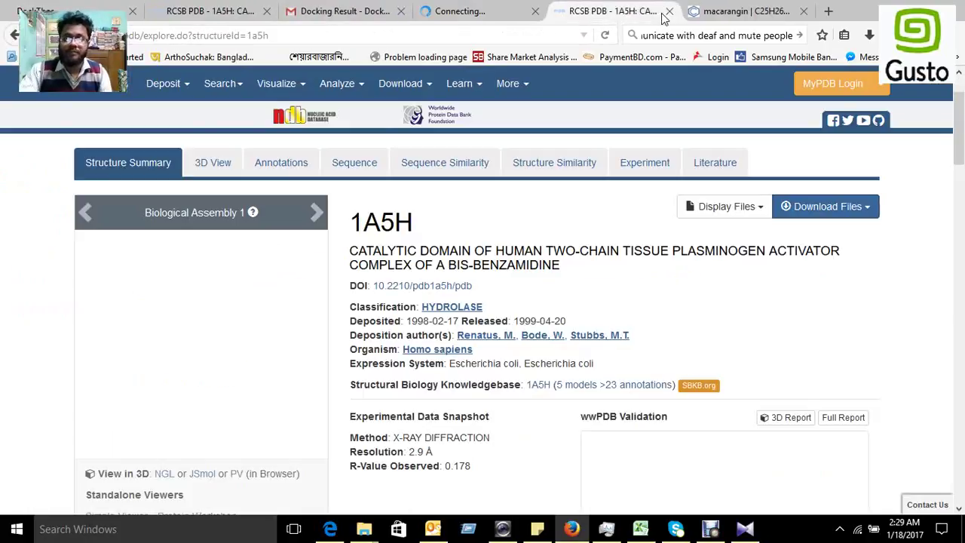
pyautogui.click(670, 11)
pyautogui.click(669, 11)
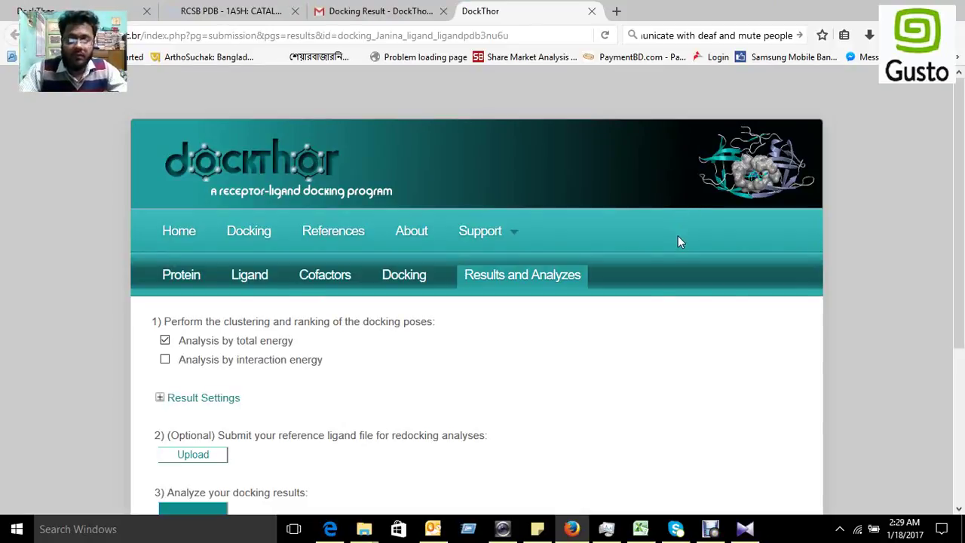
# Step: Run Analyze with 'Analysis by total energy' to cluster and rank the docking poses
pyautogui.scroll(-3, 678, 235)
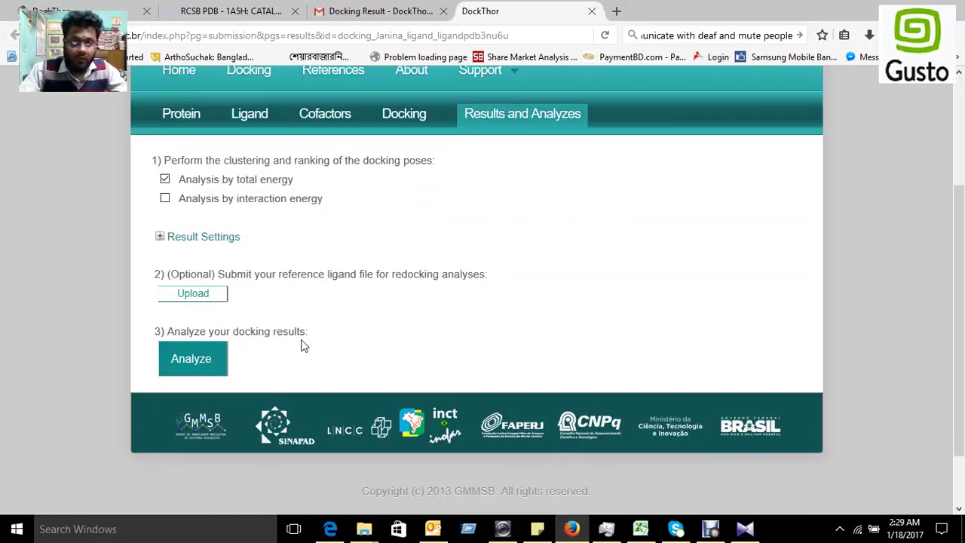
pyautogui.click(195, 362)
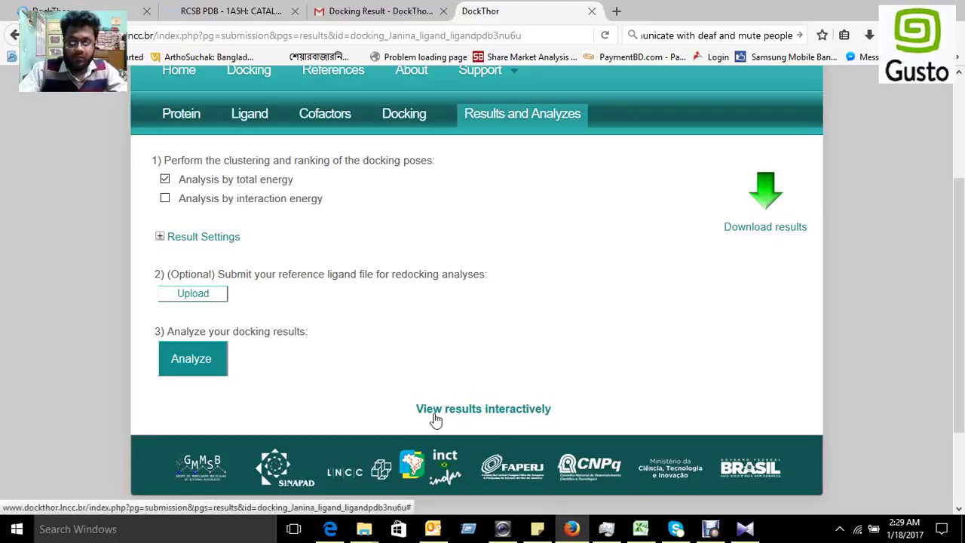
# Step: Load the interactive results view with the JSmol 3D viewer and ranked pose table
pyautogui.click(502, 421)
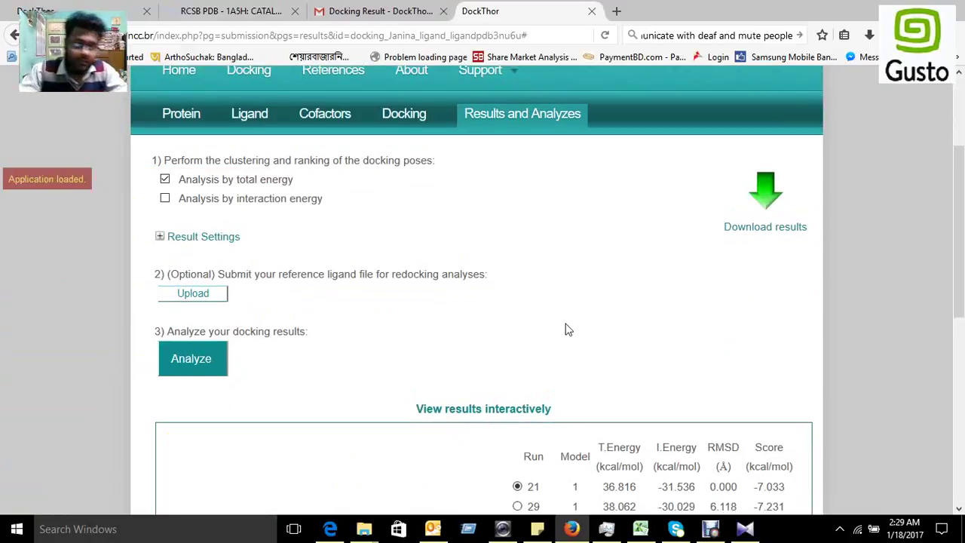
pyautogui.scroll(-3, 571, 326)
pyautogui.scroll(-2, 617, 268)
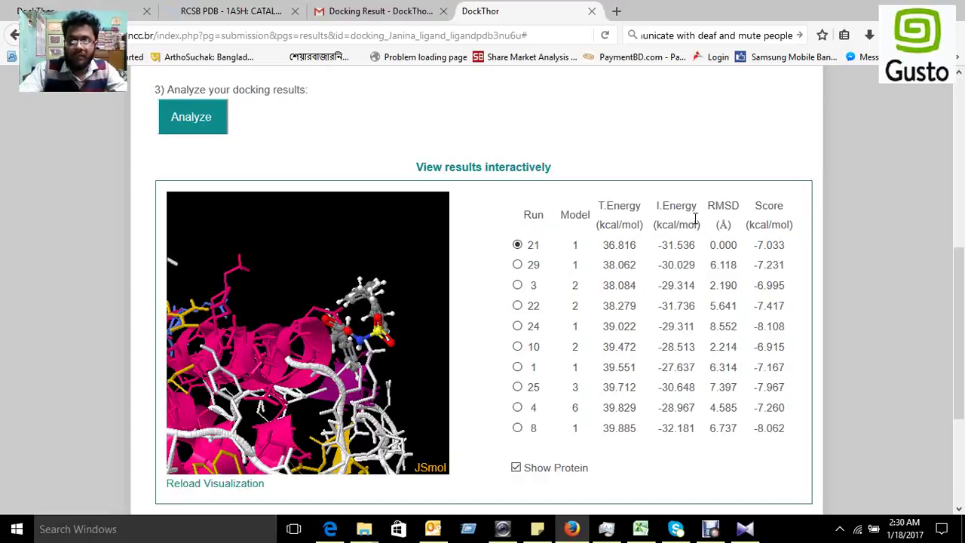
# Step: Show poses from runs 29, 3, 22, 24, 10, 1, 25 and 4, then return to top-ranked run 21
pyautogui.click(517, 266)
pyautogui.click(517, 285)
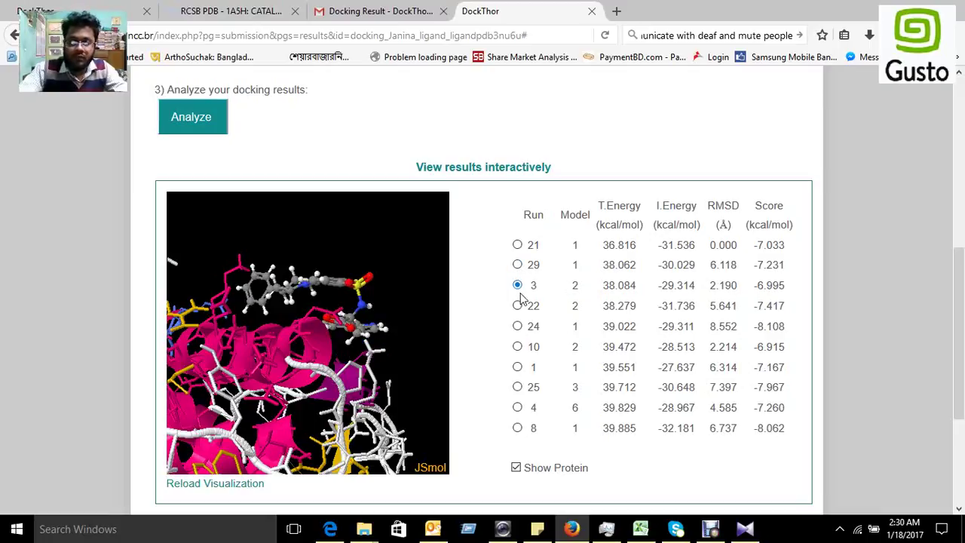
pyautogui.click(517, 305)
pyautogui.click(517, 325)
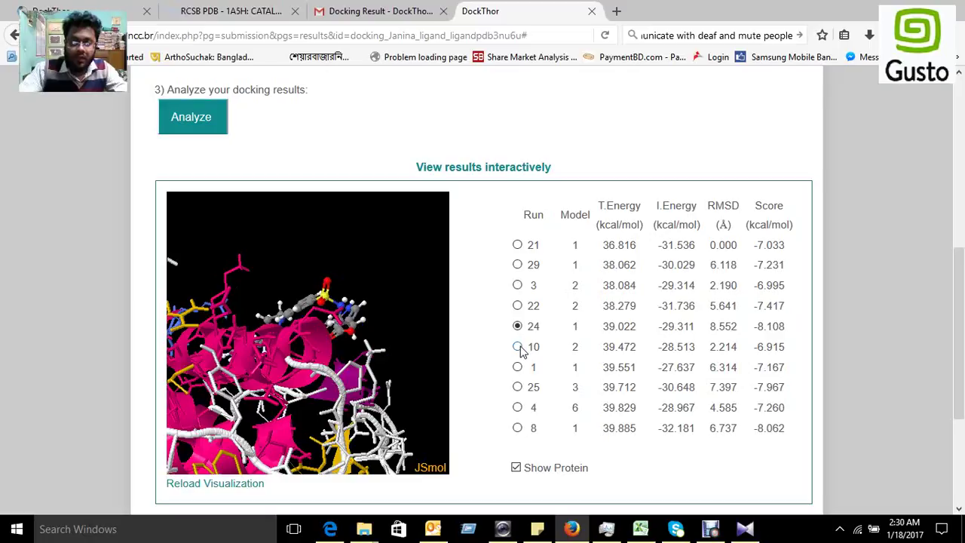
pyautogui.click(517, 346)
pyautogui.click(517, 367)
pyautogui.click(517, 386)
pyautogui.click(517, 408)
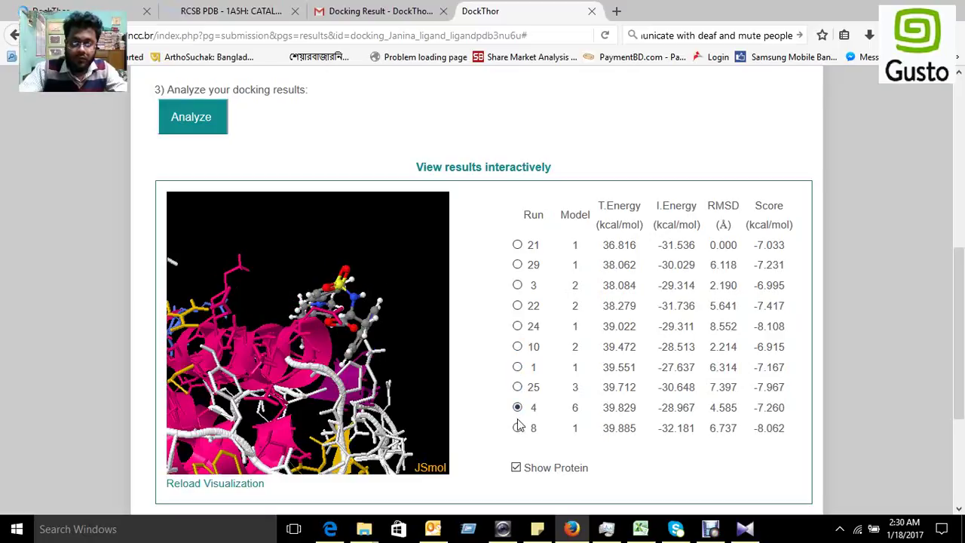
pyautogui.click(517, 247)
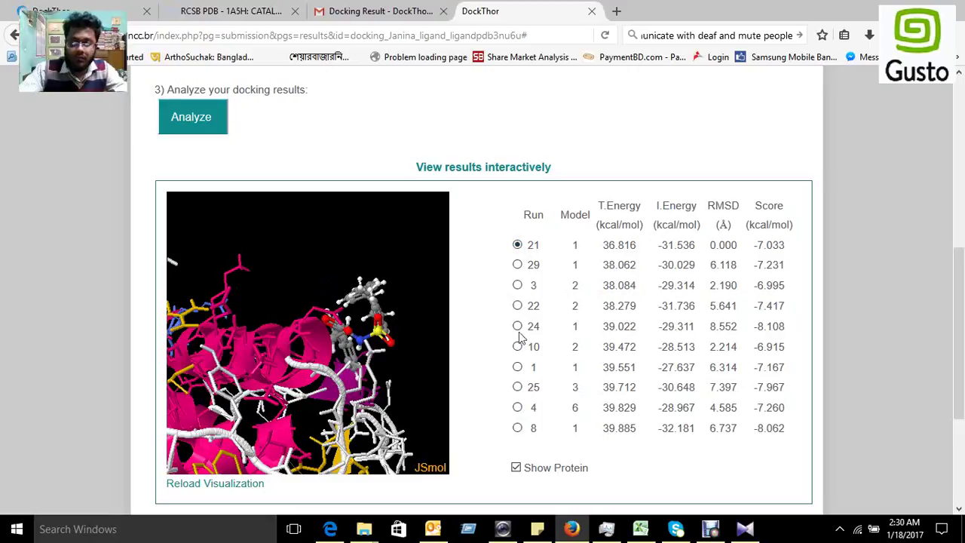
# Step: Rotate and zoom the docked protein–ligand complex in the JSmol viewer
pyautogui.scroll(-2, 659, 273)
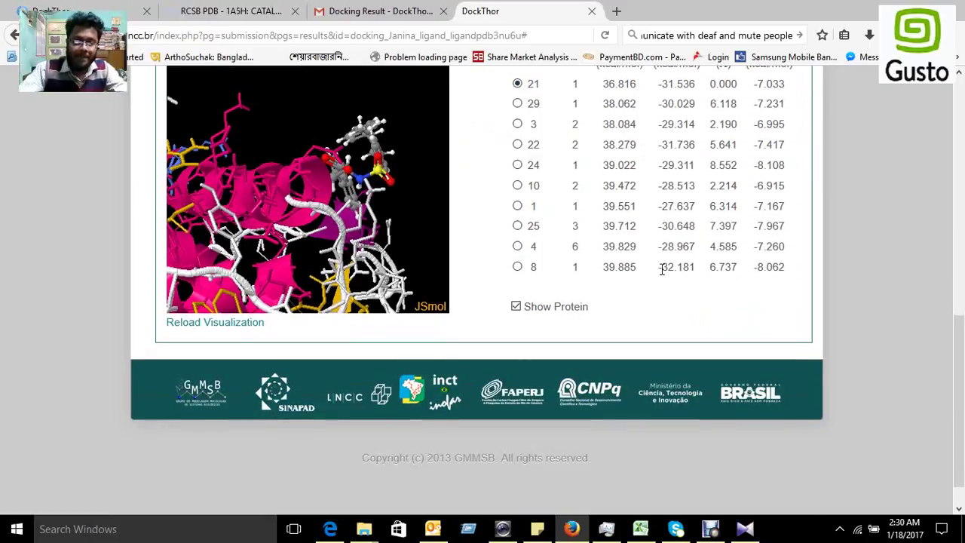
pyautogui.scroll(1, 659, 273)
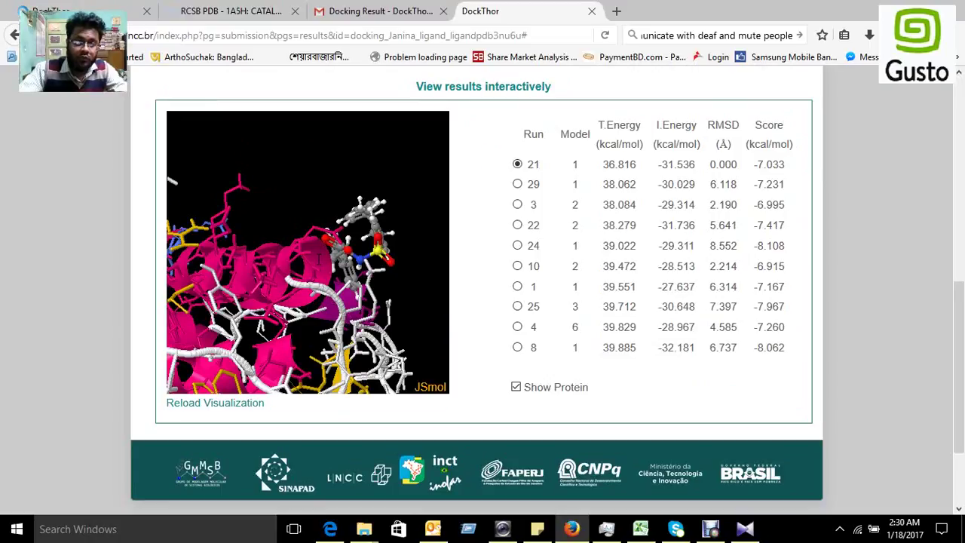
pyautogui.moveTo(288, 260); pyautogui.dragTo(318, 260)
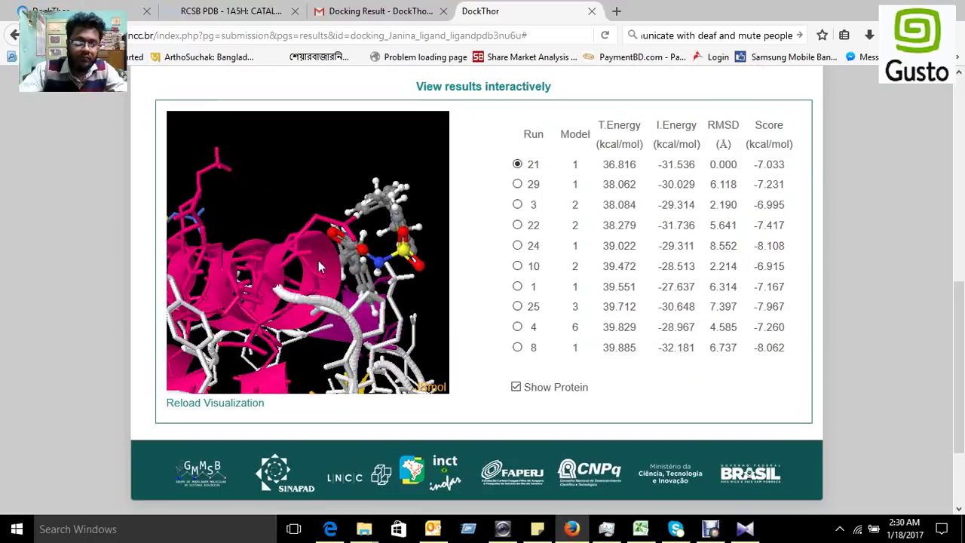
pyautogui.scroll(-5, 321, 260)
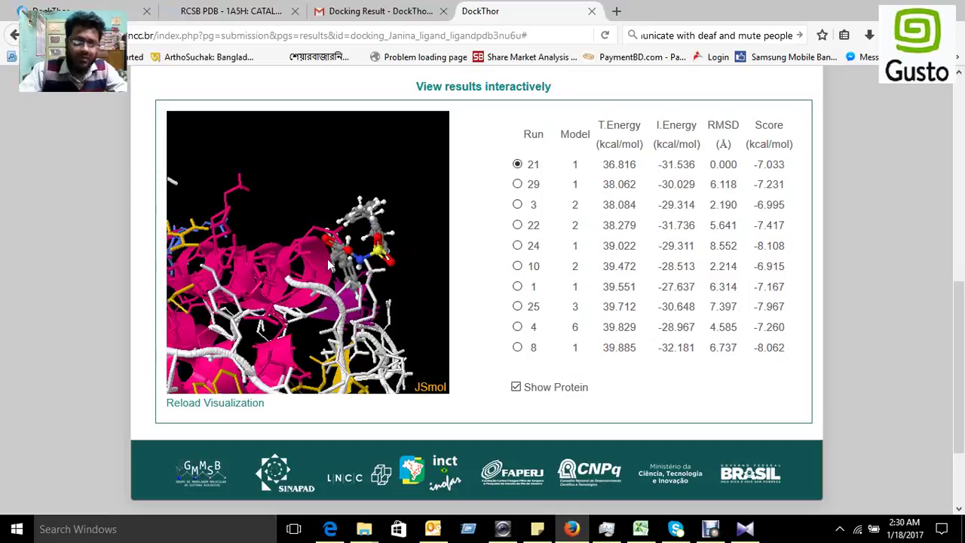
pyautogui.scroll(-2, 335, 260)
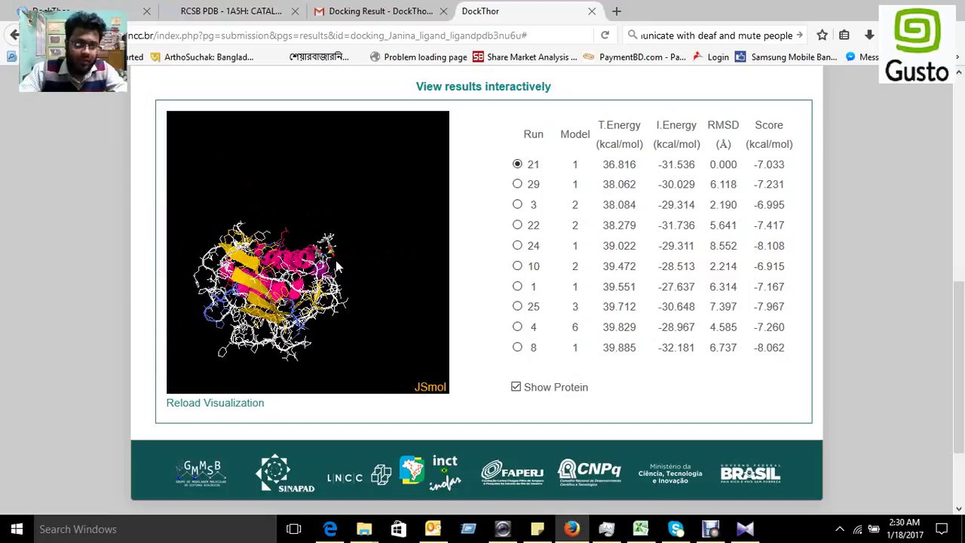
pyautogui.moveTo(295, 284); pyautogui.dragTo(303, 274)
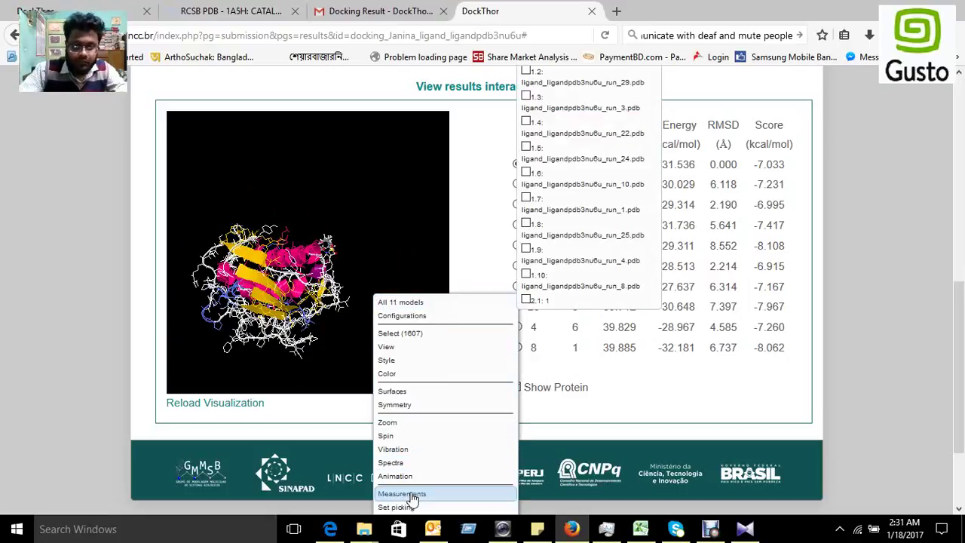
# Step: Dismiss the Jmol options menu and scroll back up to the Download results link
pyautogui.scroll(-2, 346, 391)
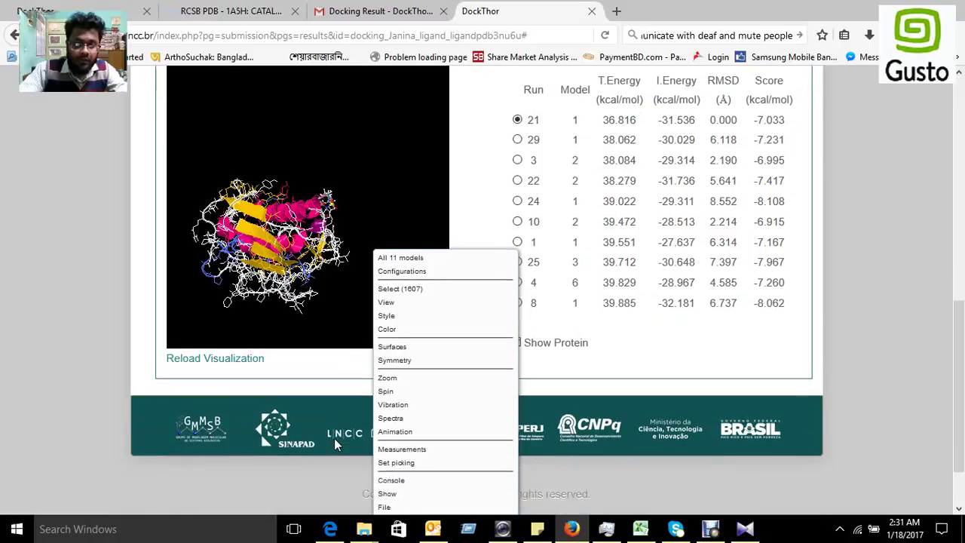
pyautogui.moveTo(384, 436)
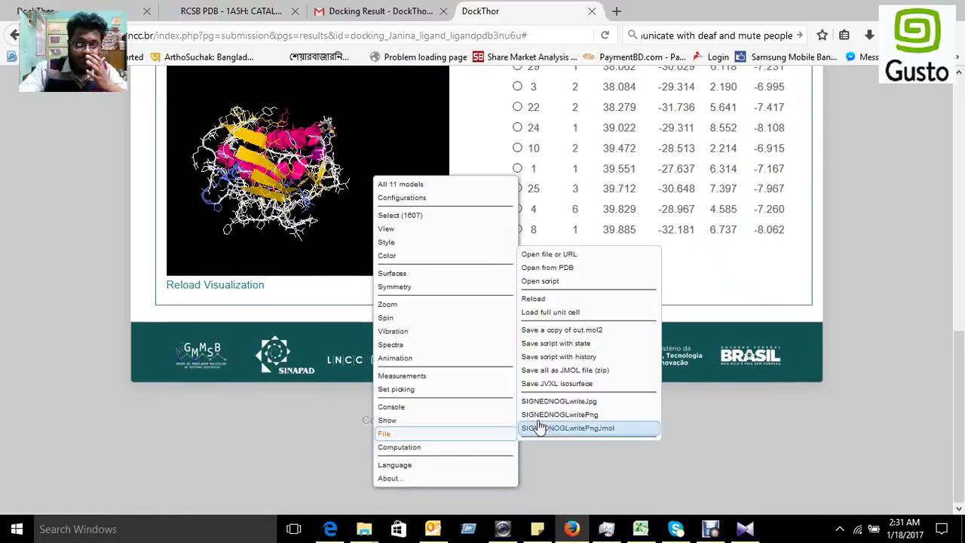
pyautogui.click(300, 419)
pyautogui.scroll(3, 301, 419)
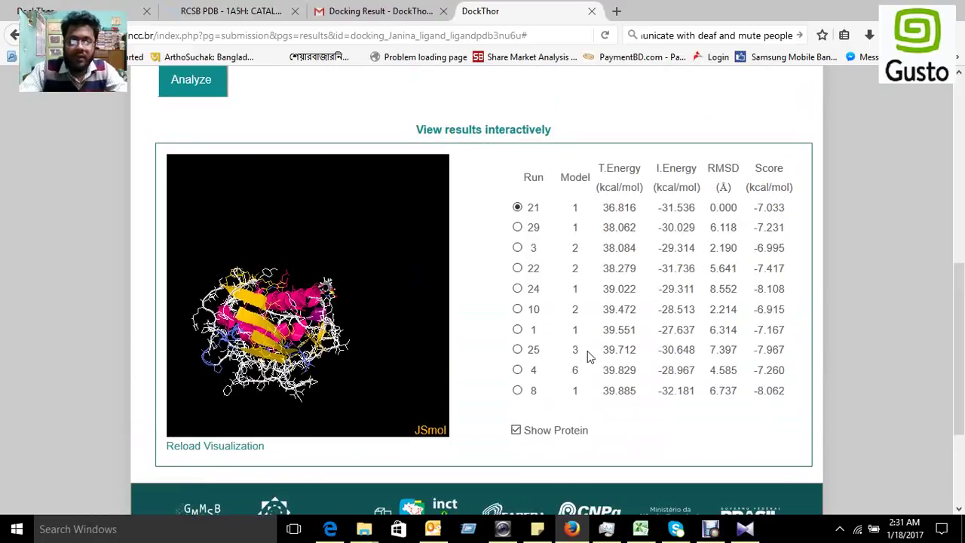
pyautogui.scroll(2, 592, 354)
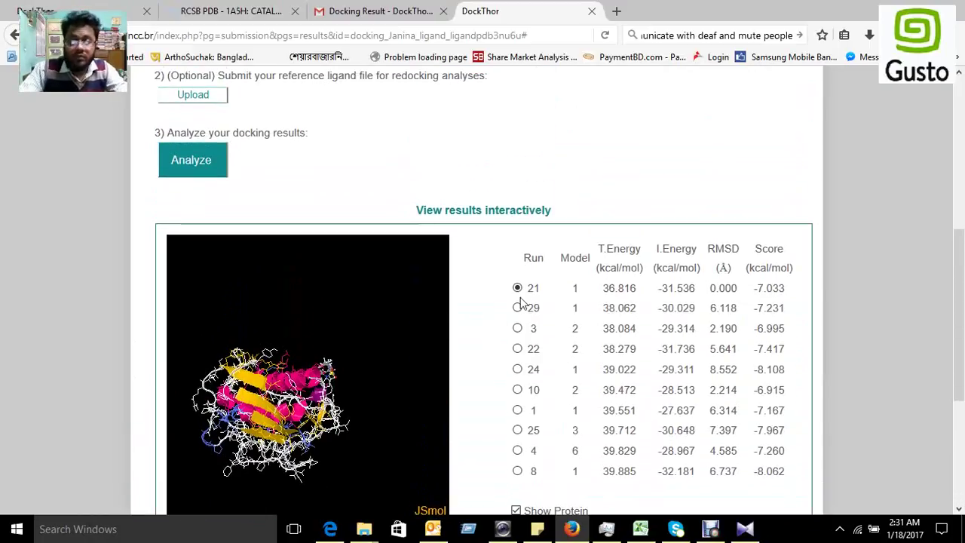
pyautogui.scroll(1, 642, 332)
pyautogui.scroll(3, 642, 329)
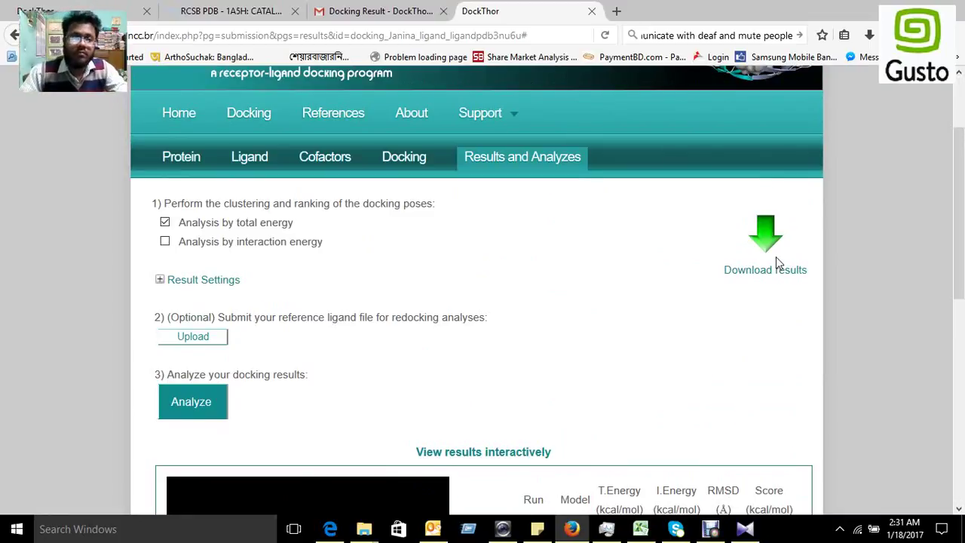
# Step: Check the docking_Thrombo_ligand_sbkego job page in the first tab, which is still running
pyautogui.click(15, 10)
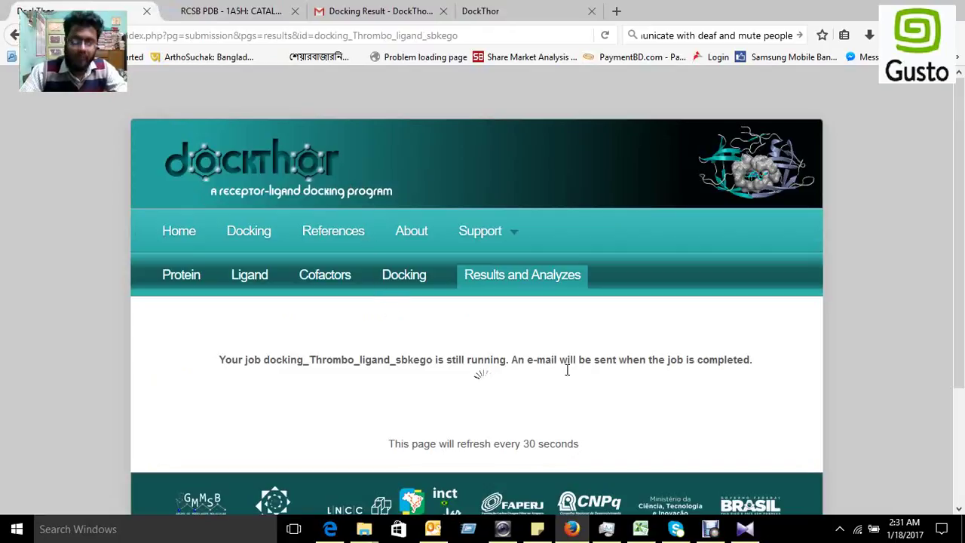
pyautogui.click(711, 528)
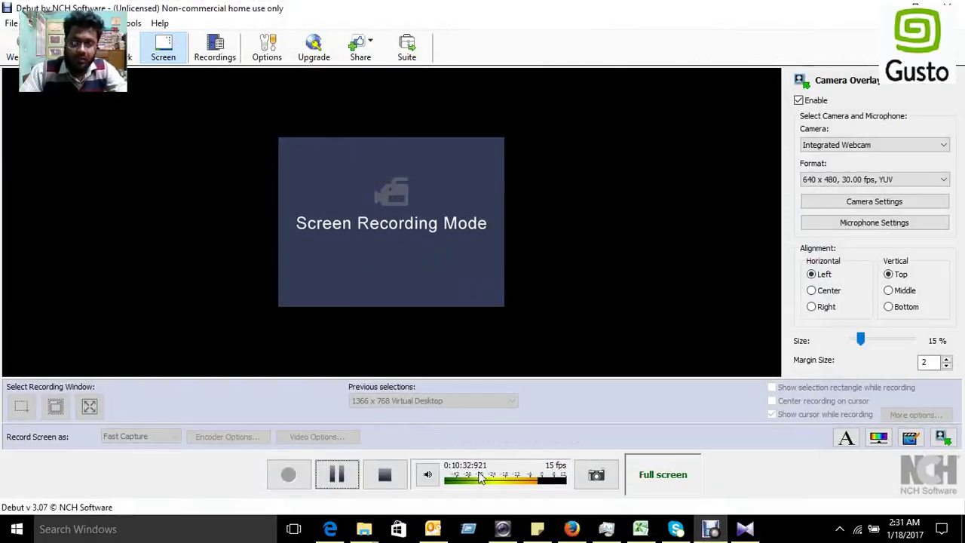